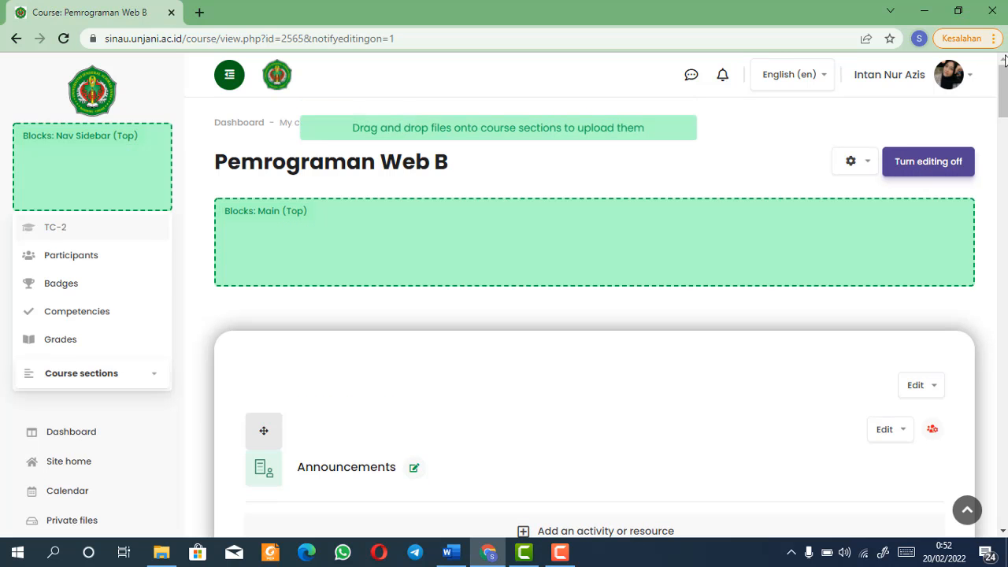
Add a new Forum activity to Topic 1 of the Pemrograman Web B course.
scroll(1004, 87, down, 8)
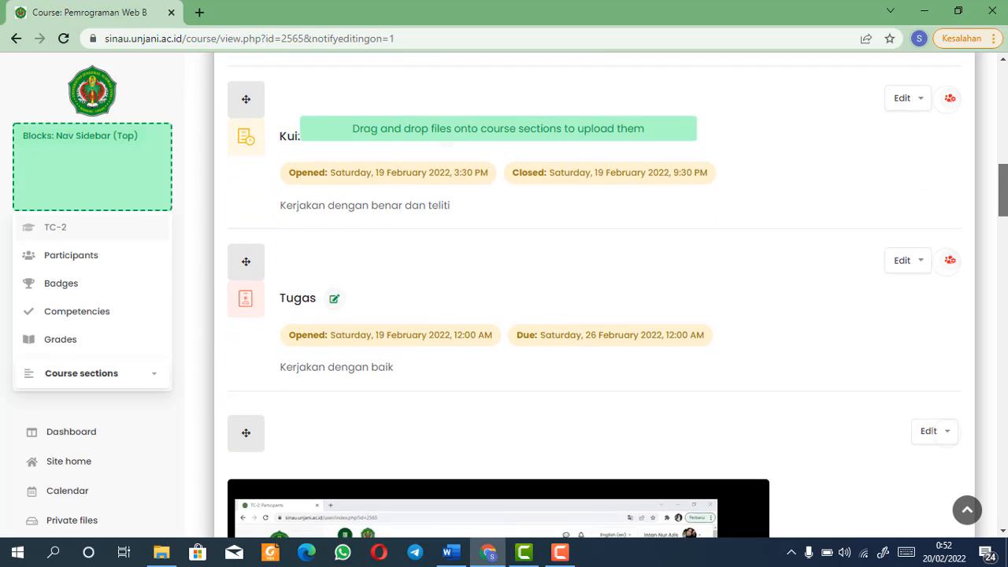
scroll(682, 394, down, 8)
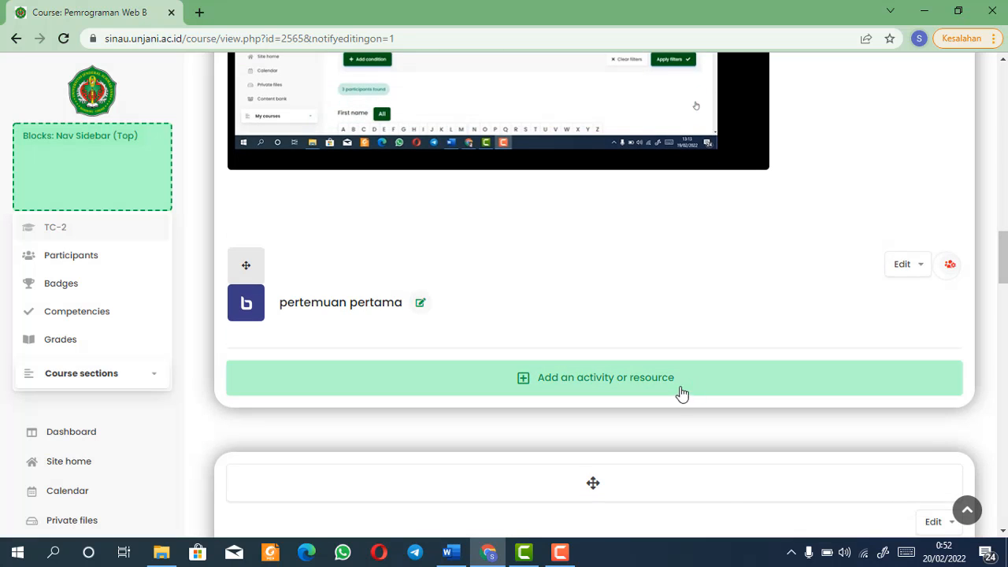
click(635, 393)
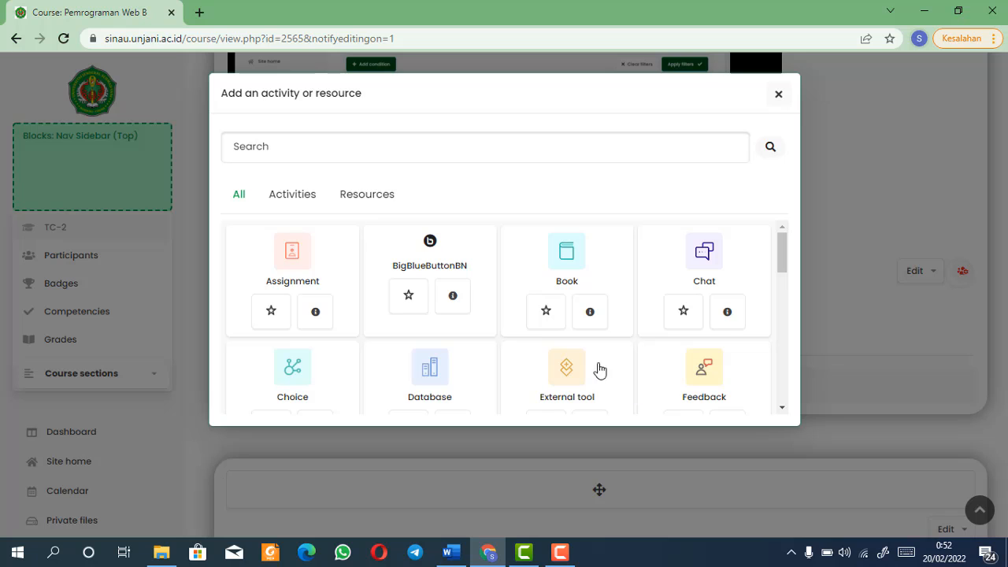
drag(780, 244, 783, 298)
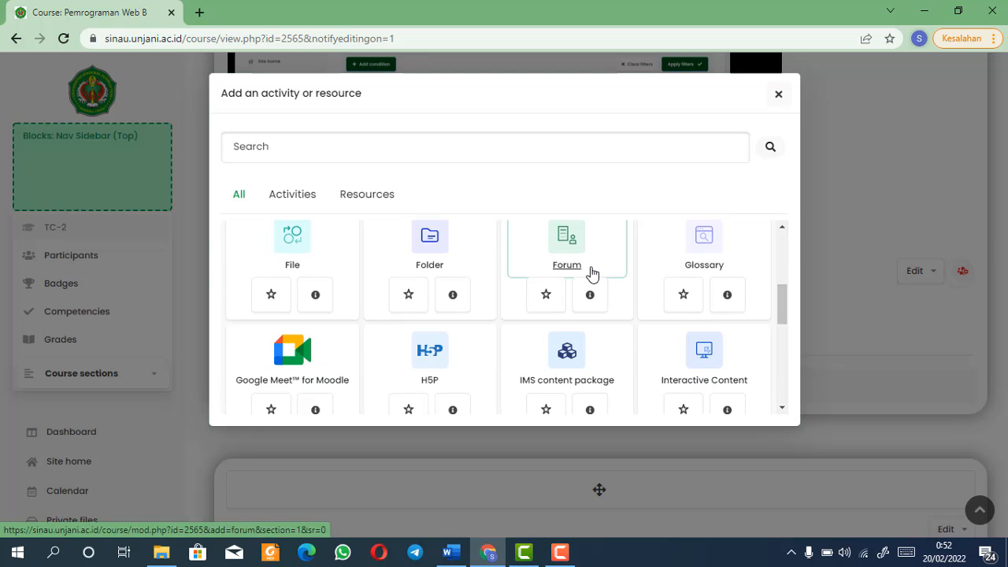
click(567, 264)
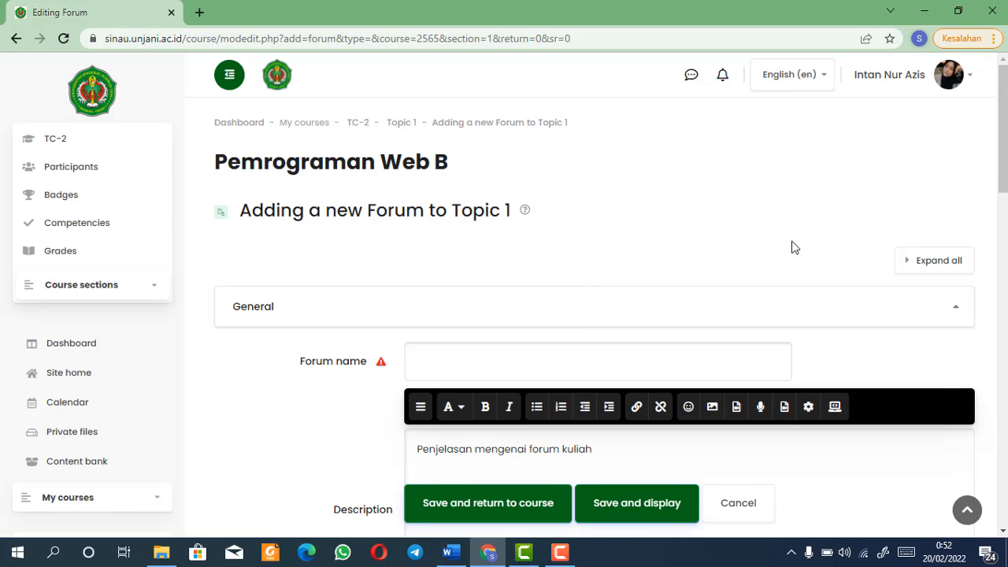
Name the new forum "Forum Kuliah".
mouse_move(1006, 177)
mouse_down()
mouse_move(1006, 204)
mouse_move(1006, 193)
mouse_up()
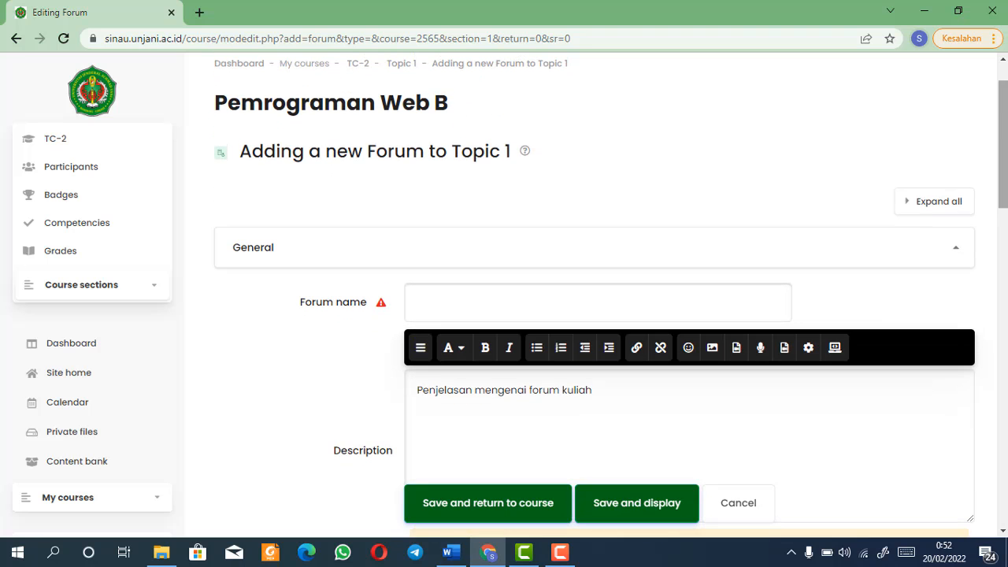
click(550, 301)
text(Fo)
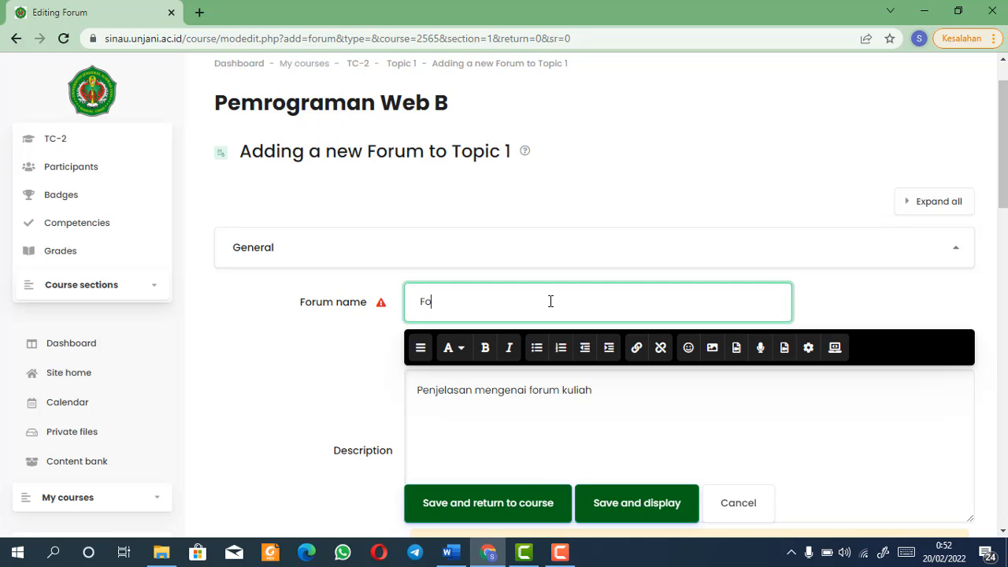
text(rum Kuliah)
Set the forum type to "Each person posts one discussion".
drag(1007, 142, 1004, 205)
click(541, 275)
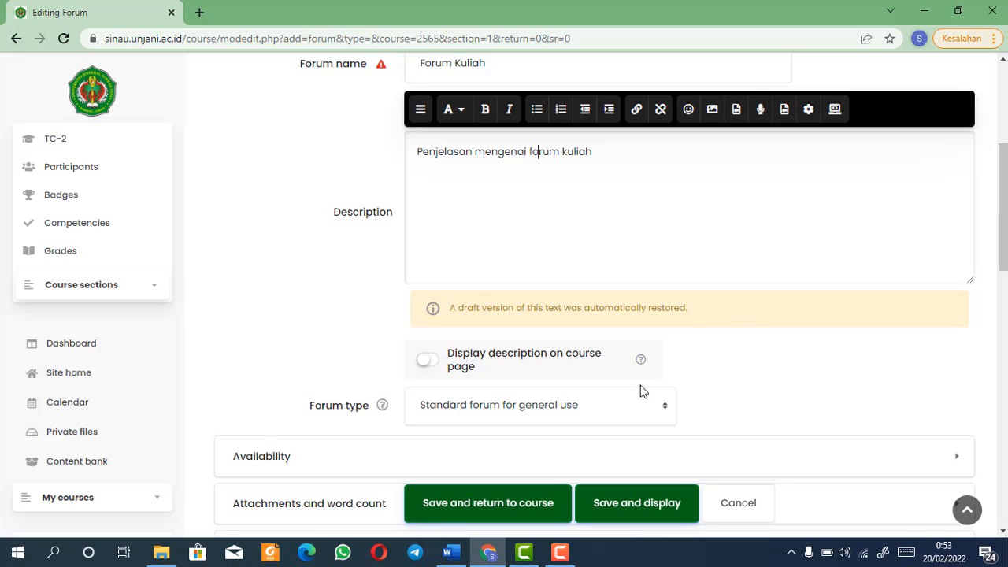
click(630, 406)
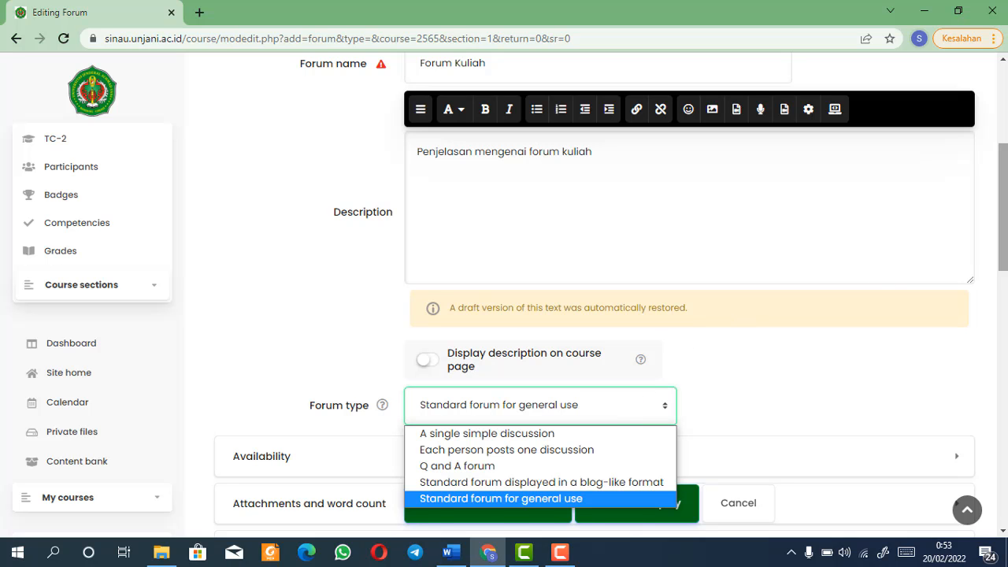
scroll(809, 316, down, 1)
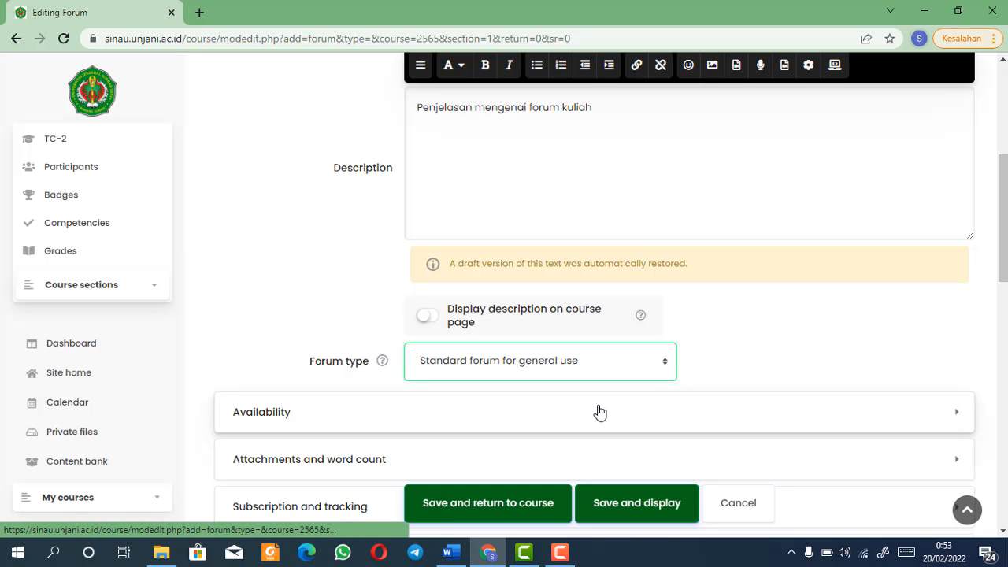
click(585, 359)
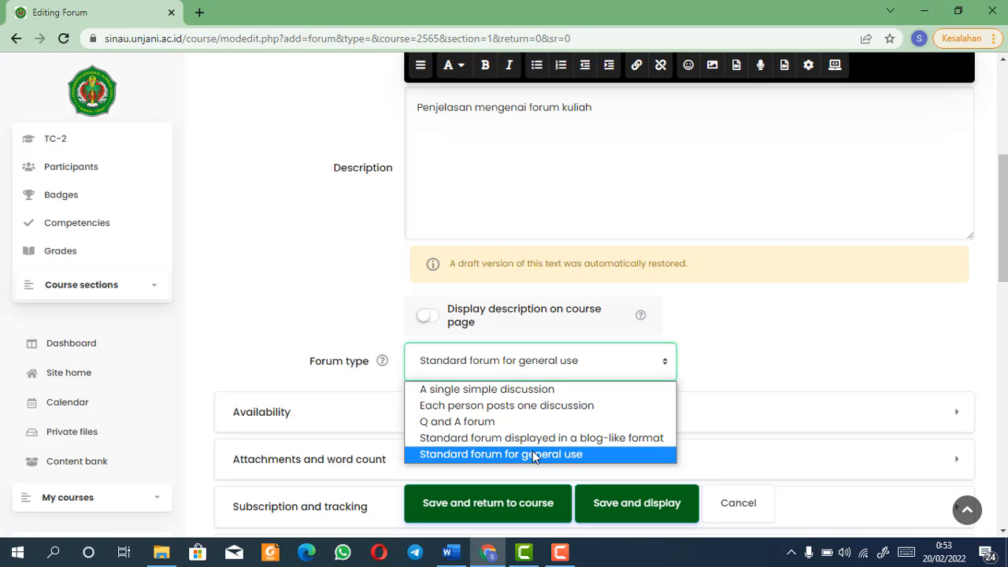
click(605, 405)
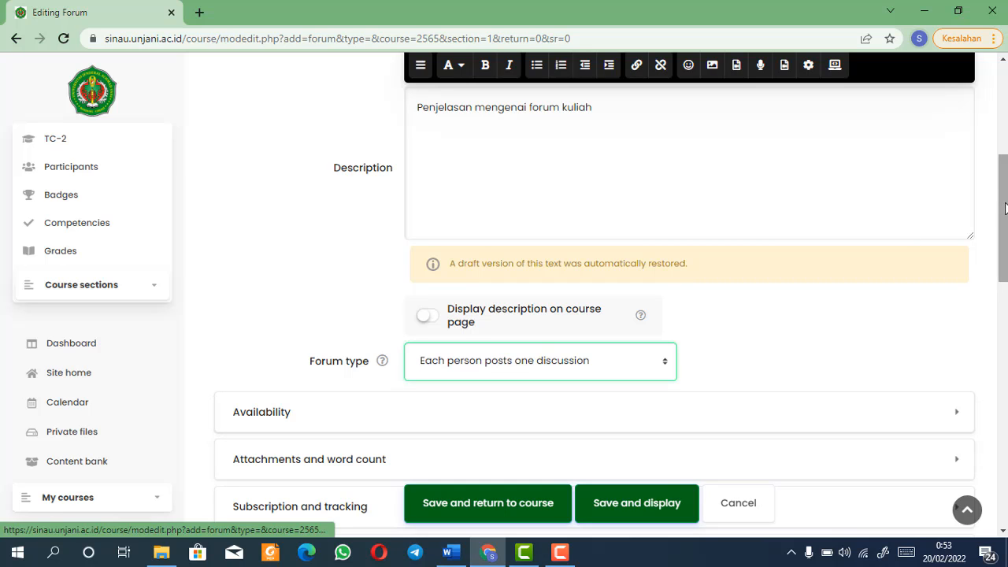
Enable the forum's due date and cut-off date, and set the cut-off month to March.
drag(1007, 212, 1007, 231)
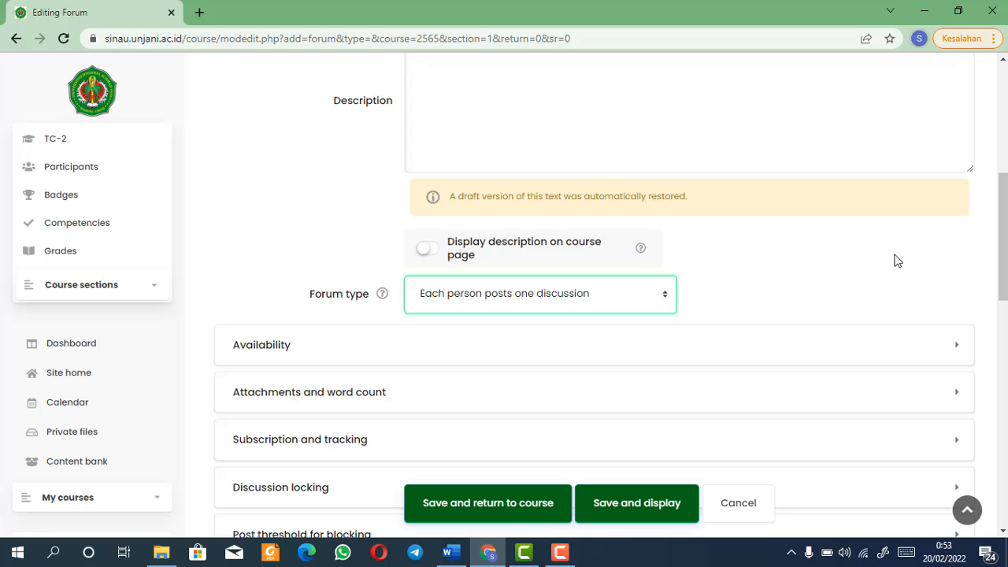
click(855, 352)
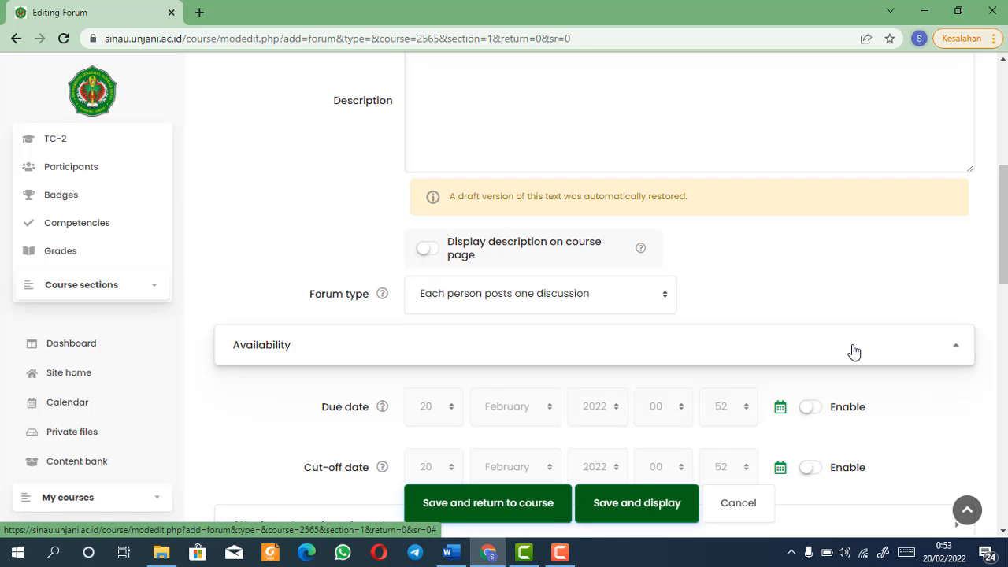
drag(1006, 236, 1006, 272)
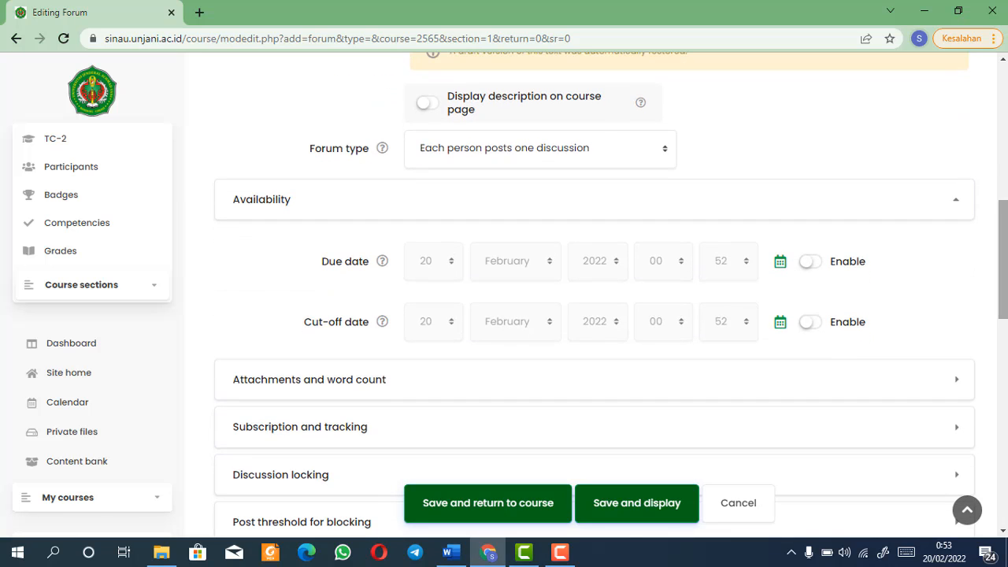
click(817, 268)
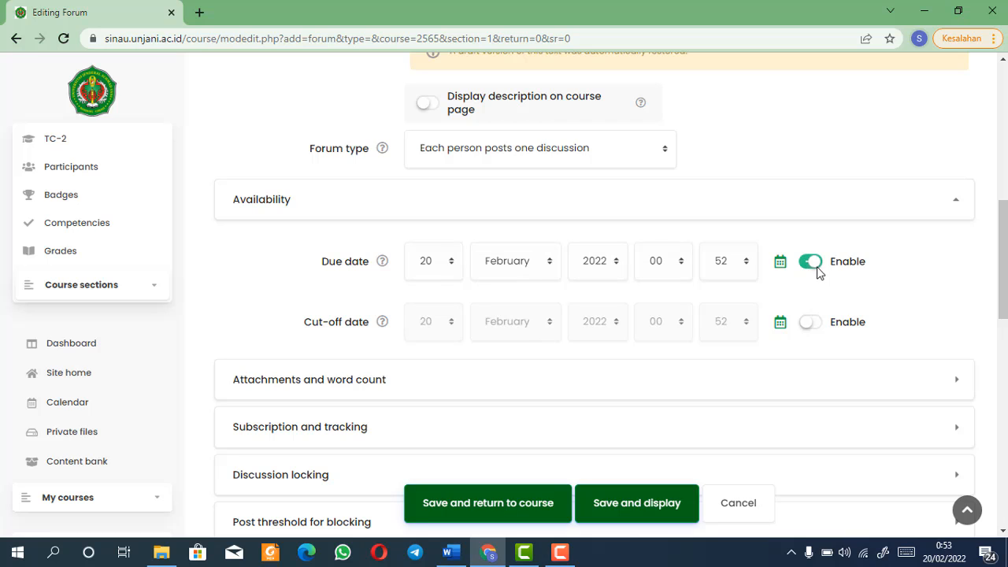
click(811, 323)
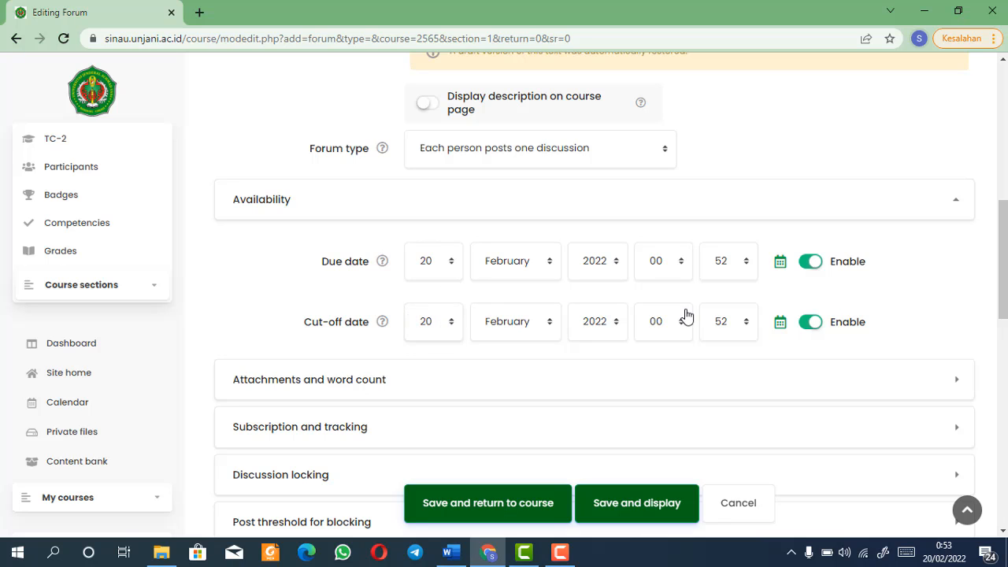
scroll(524, 319, down, 1)
click(521, 326)
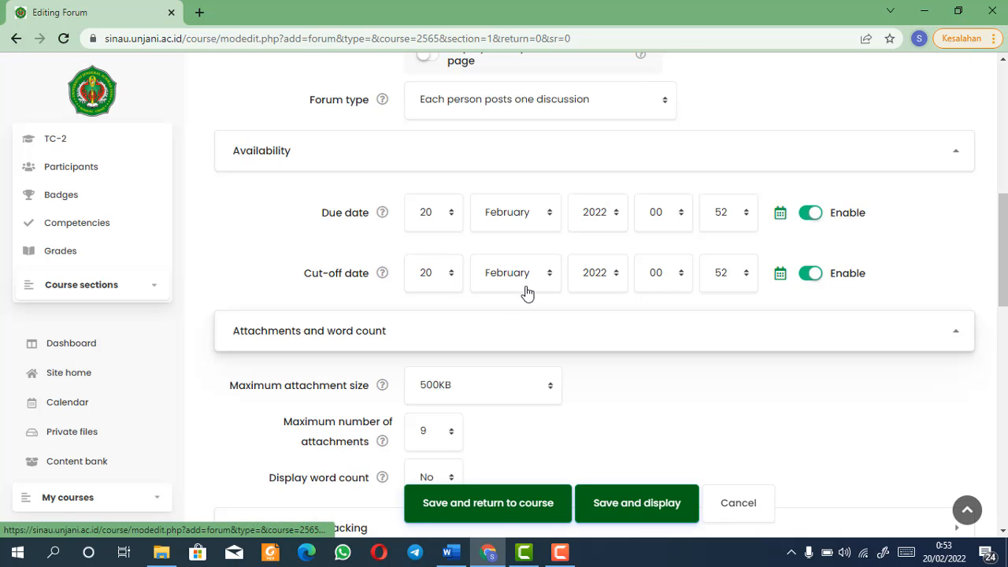
click(525, 286)
click(516, 333)
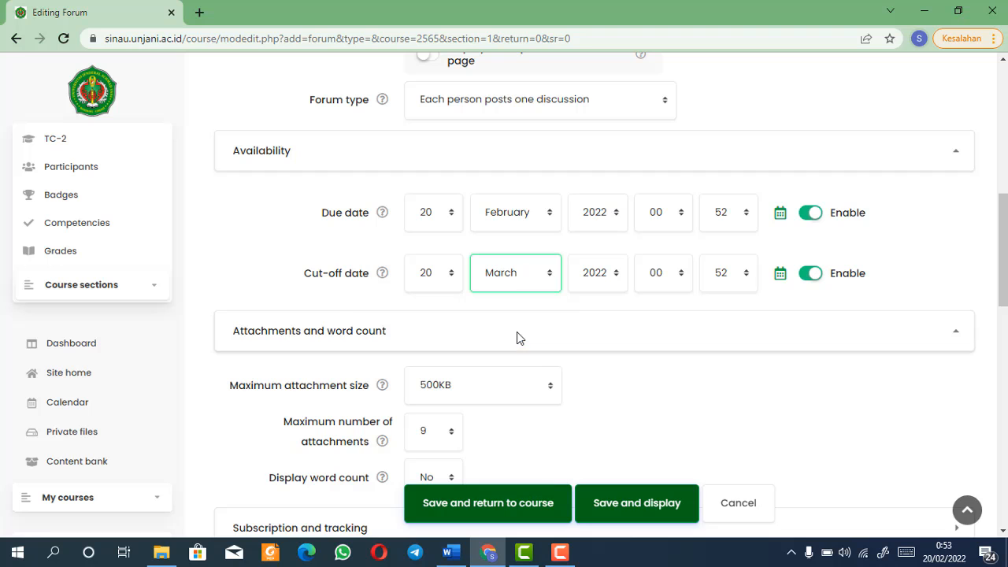
Look at the Display word count choices in the attachments and word count settings.
scroll(594, 291, down, 3)
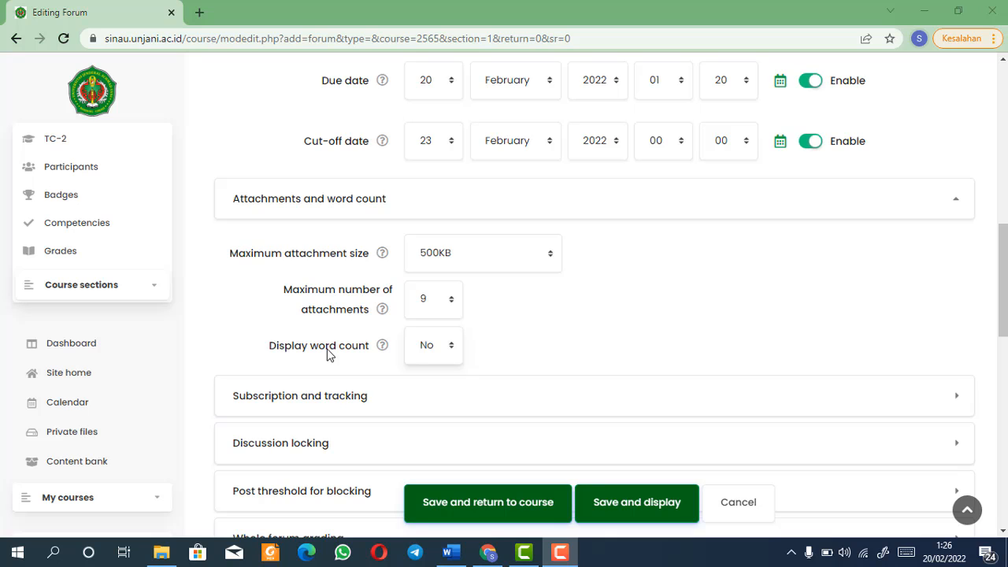
click(426, 347)
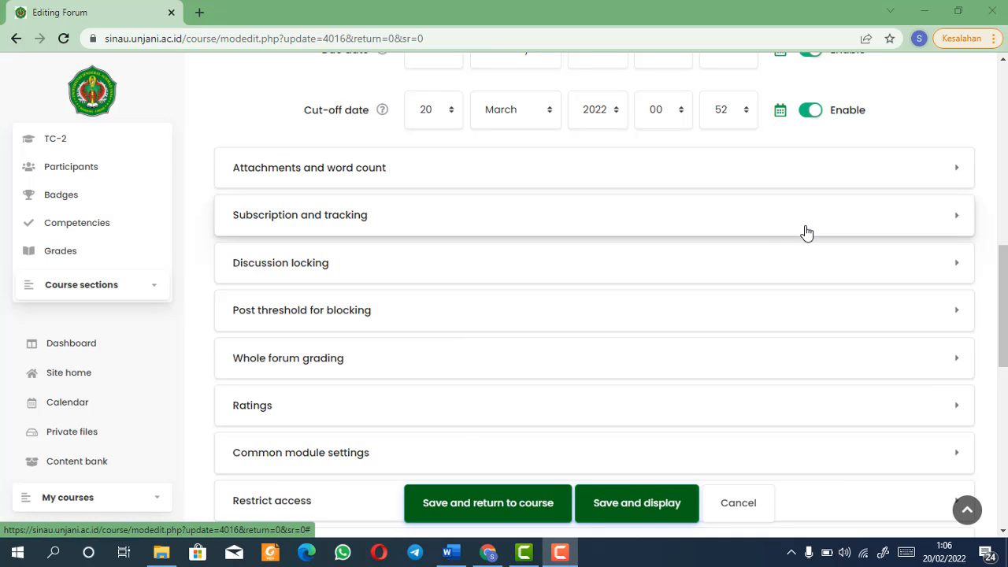
Set the subscription mode to Optional subscription and read tracking to Optional.
click(809, 234)
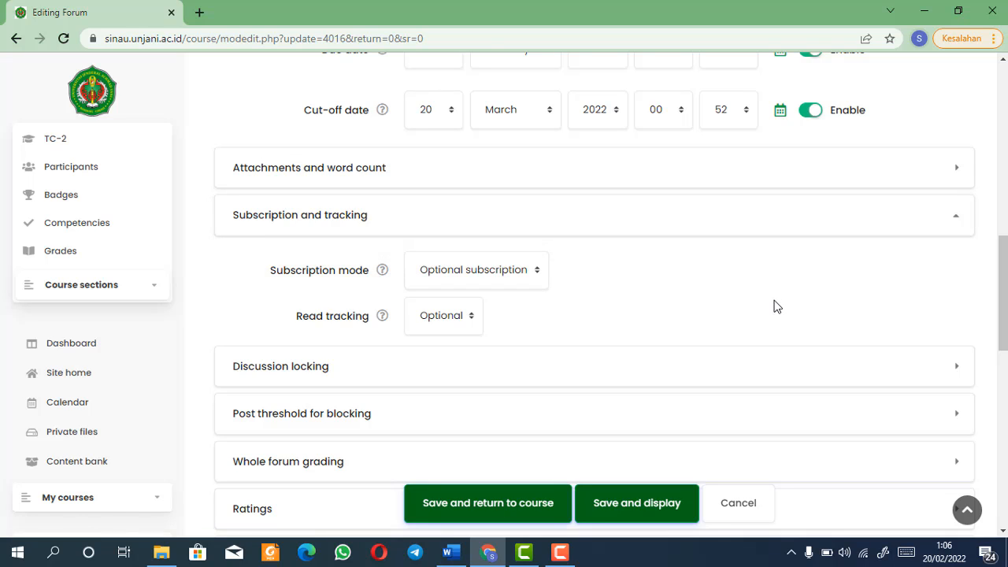
click(533, 279)
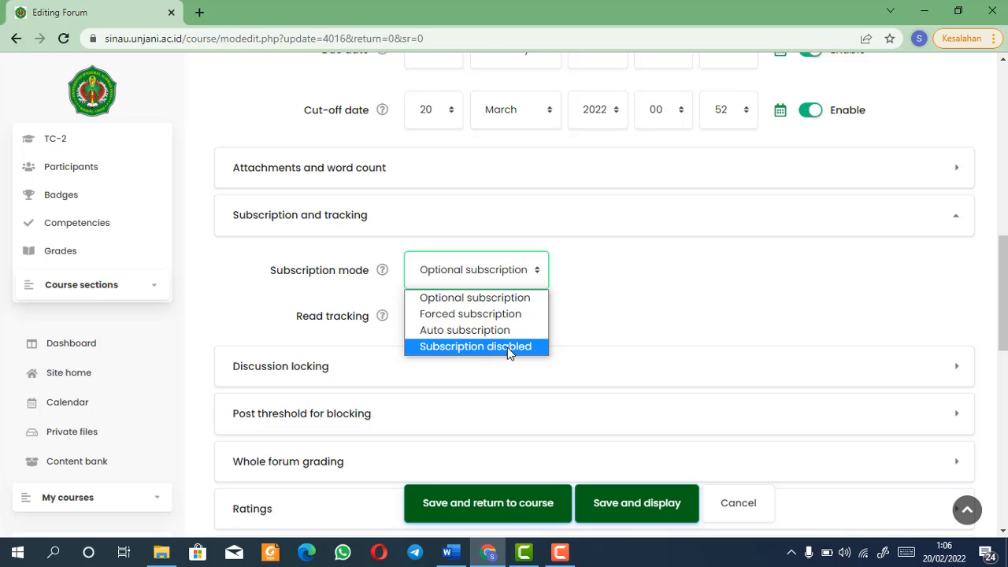
click(506, 300)
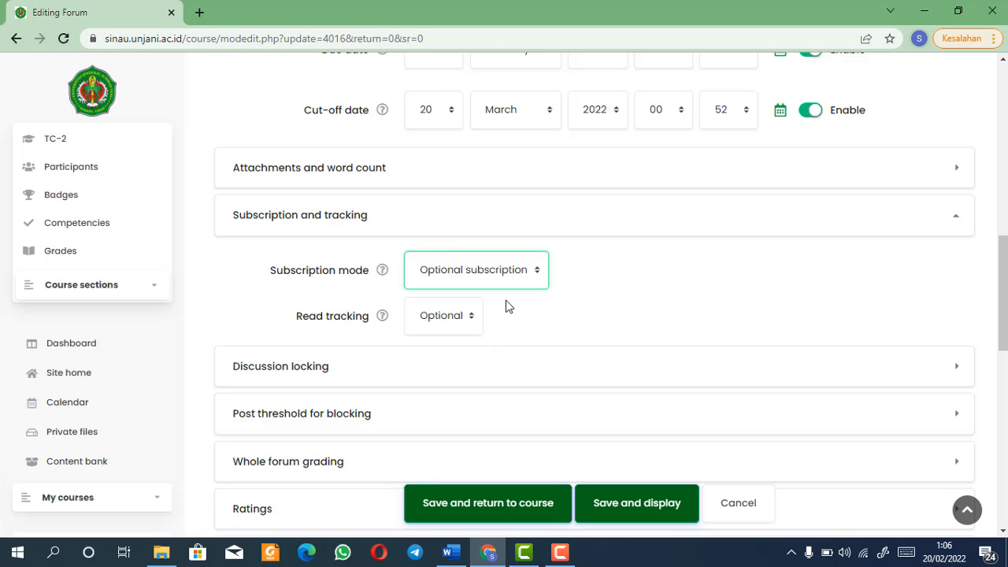
click(466, 321)
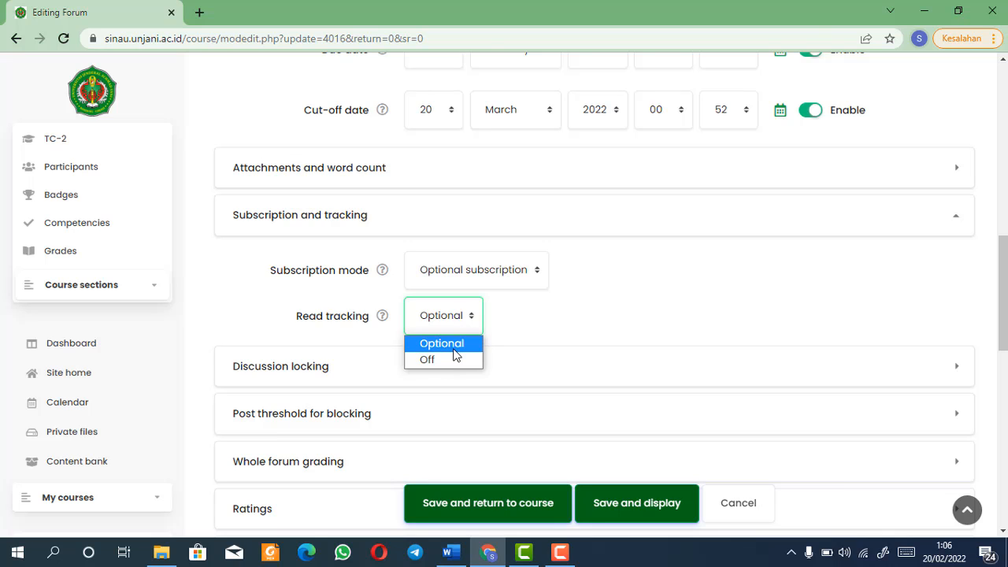
click(453, 351)
click(705, 223)
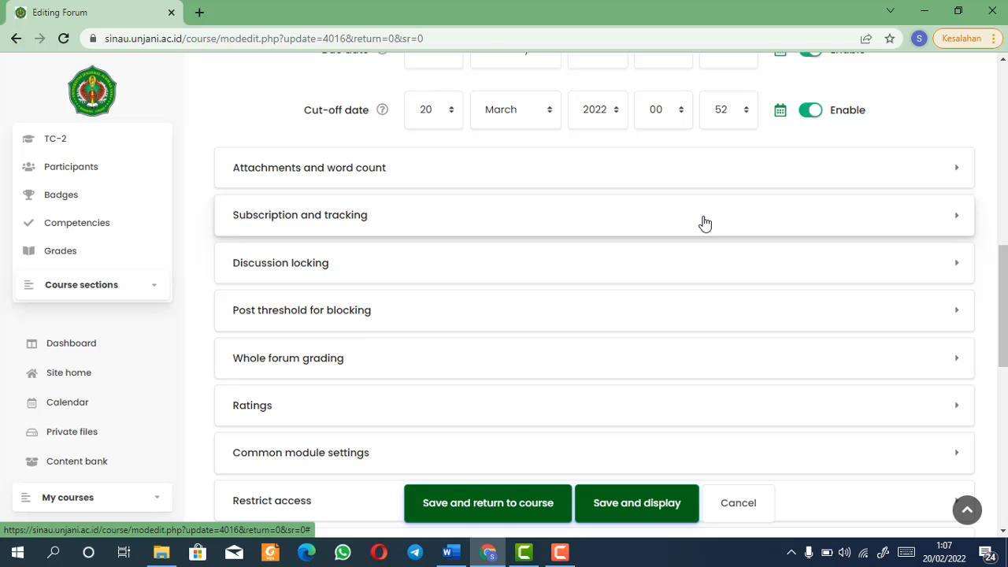
Set discussions to lock after 1 week of inactivity in the discussion locking settings.
click(634, 282)
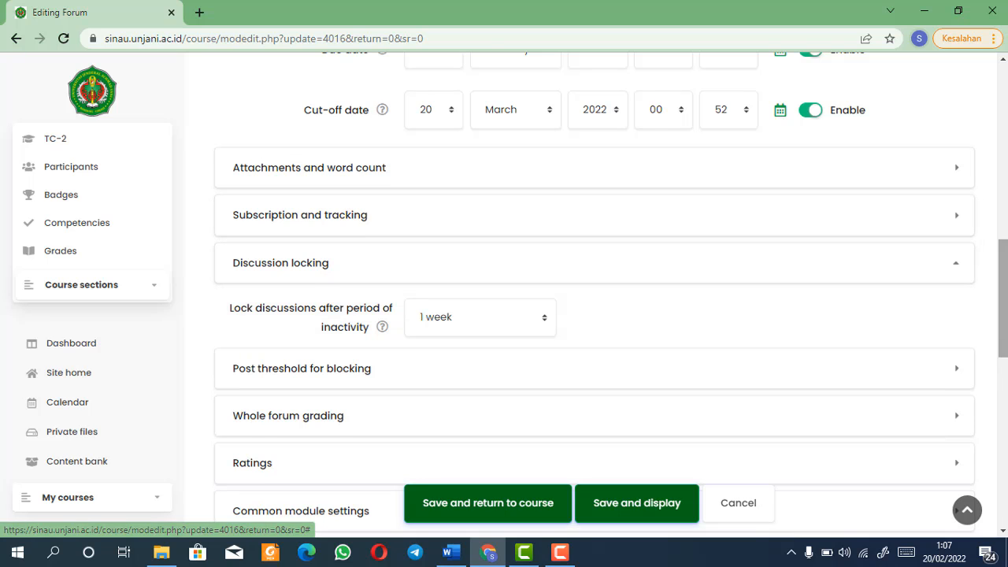
scroll(720, 257, down, 1)
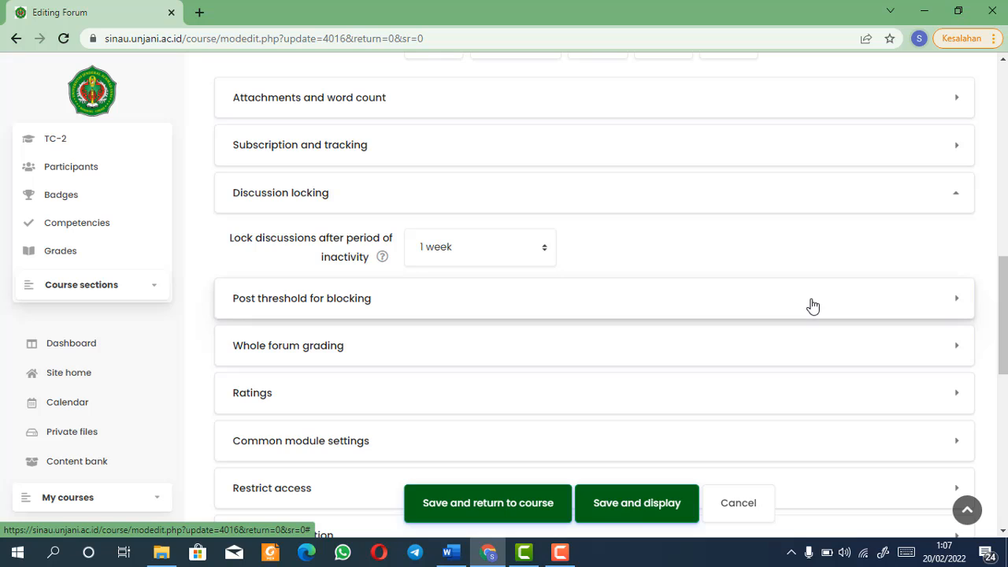
click(536, 250)
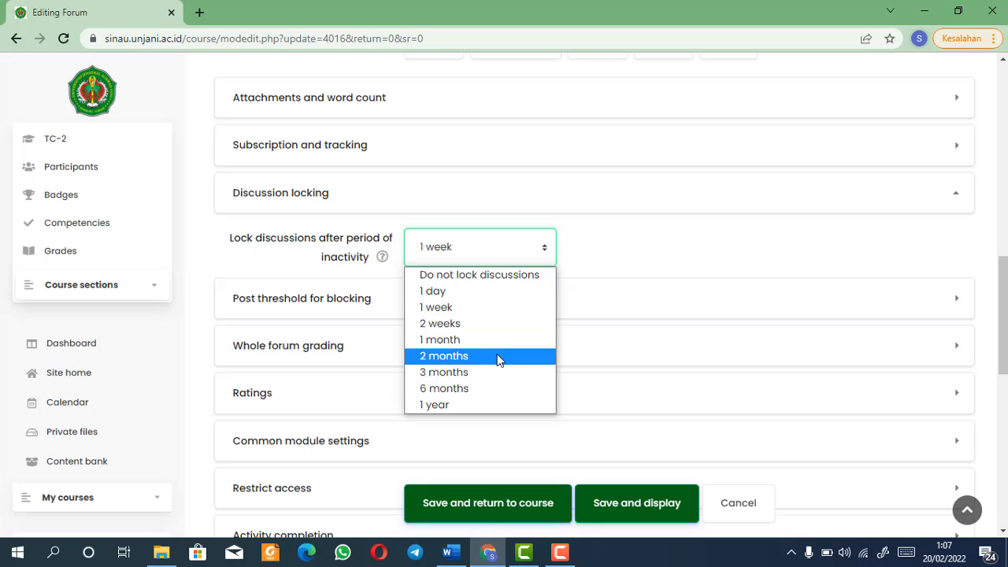
click(486, 310)
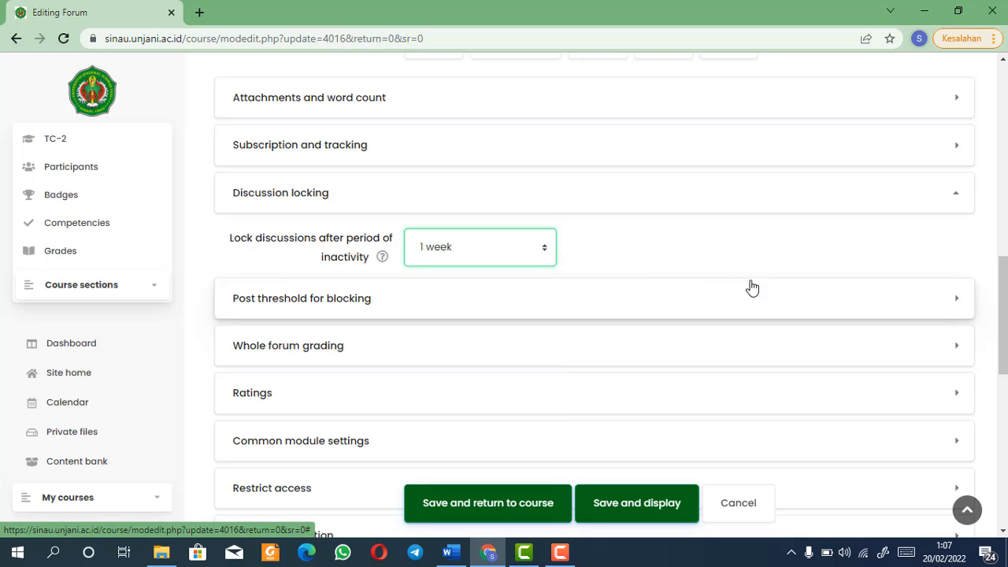
click(925, 210)
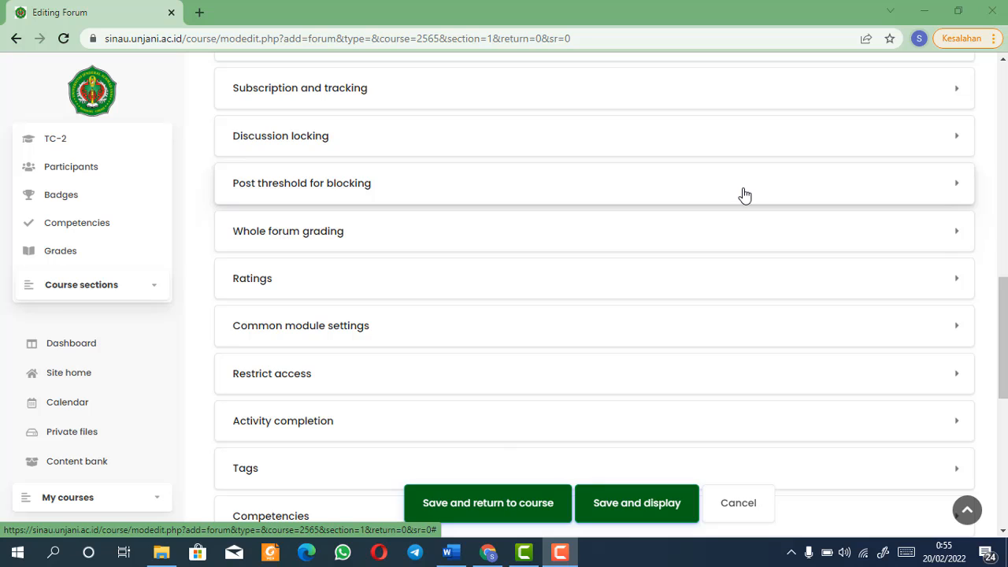
Set the time period for blocking to 3 days in the post threshold settings.
click(745, 194)
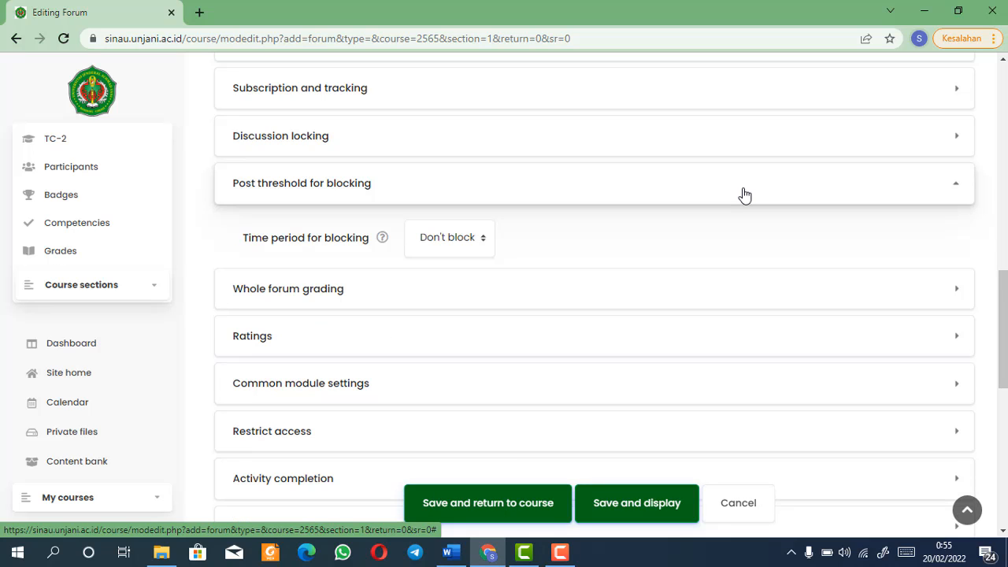
click(457, 245)
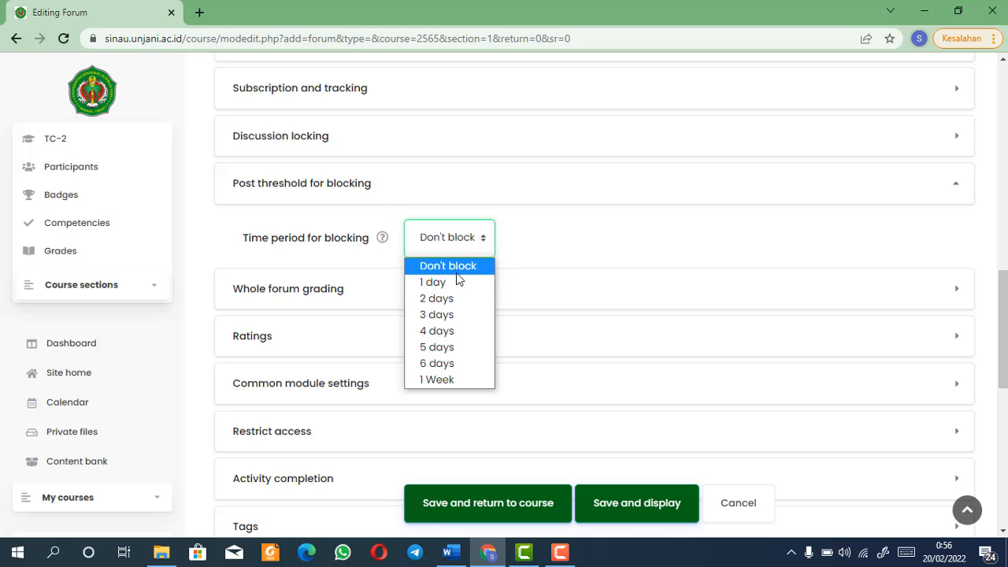
click(453, 316)
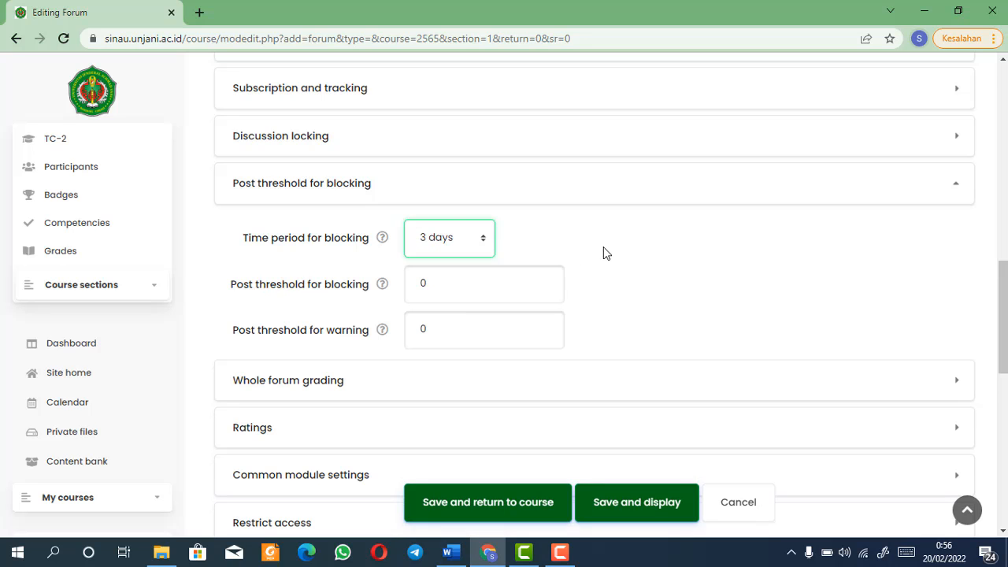
click(768, 190)
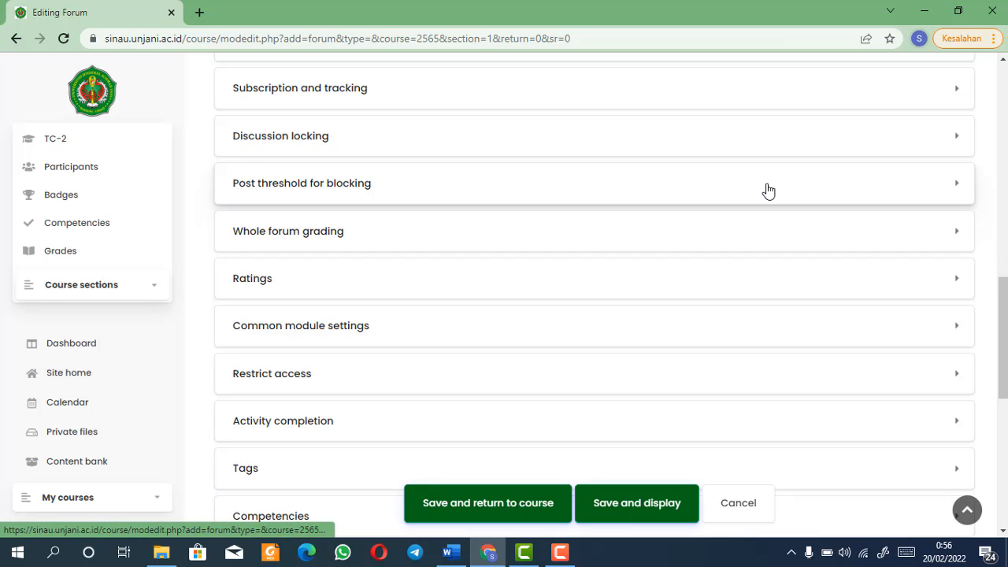
Try the Scale grade type in the whole forum grading settings and settle on Point.
click(737, 248)
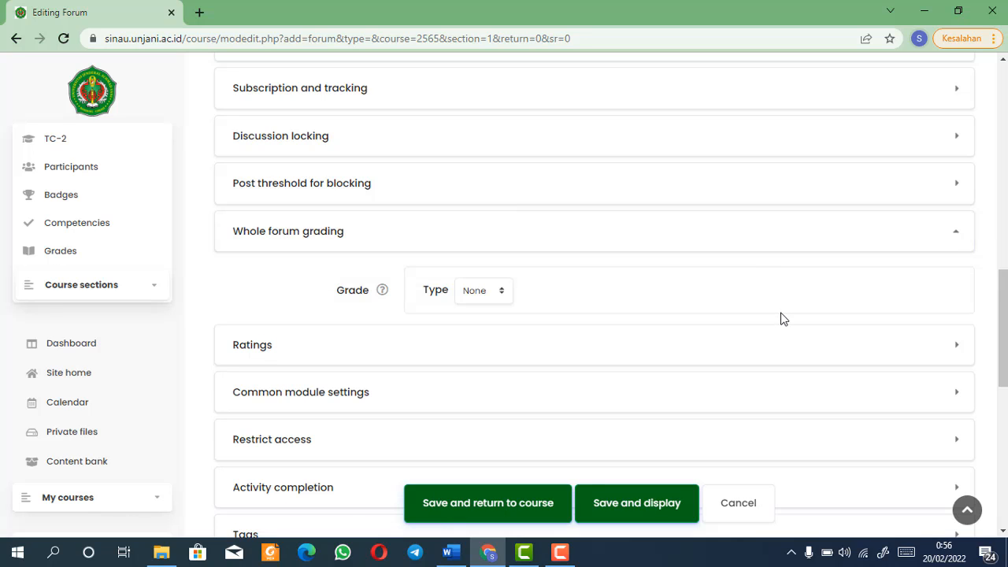
click(488, 293)
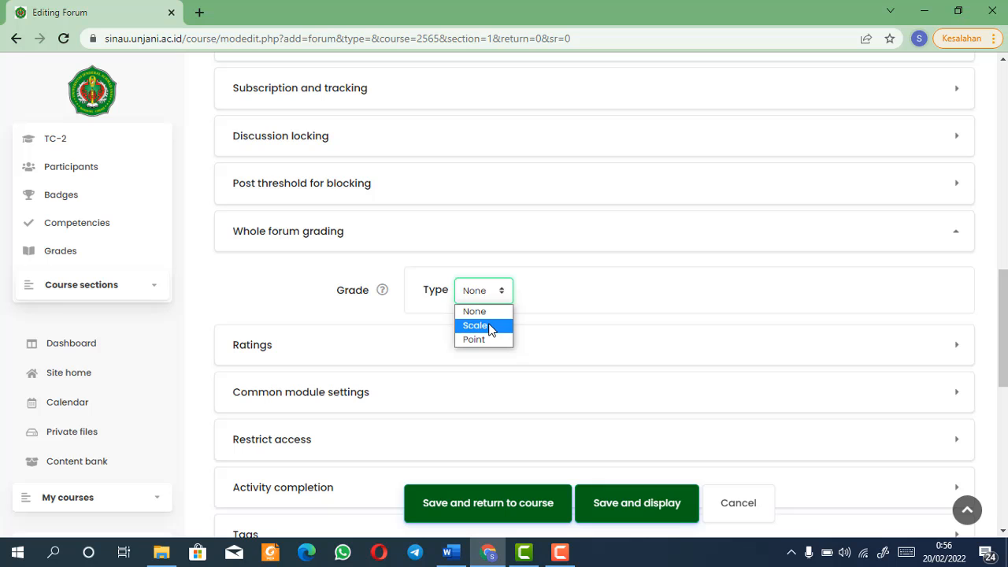
click(490, 326)
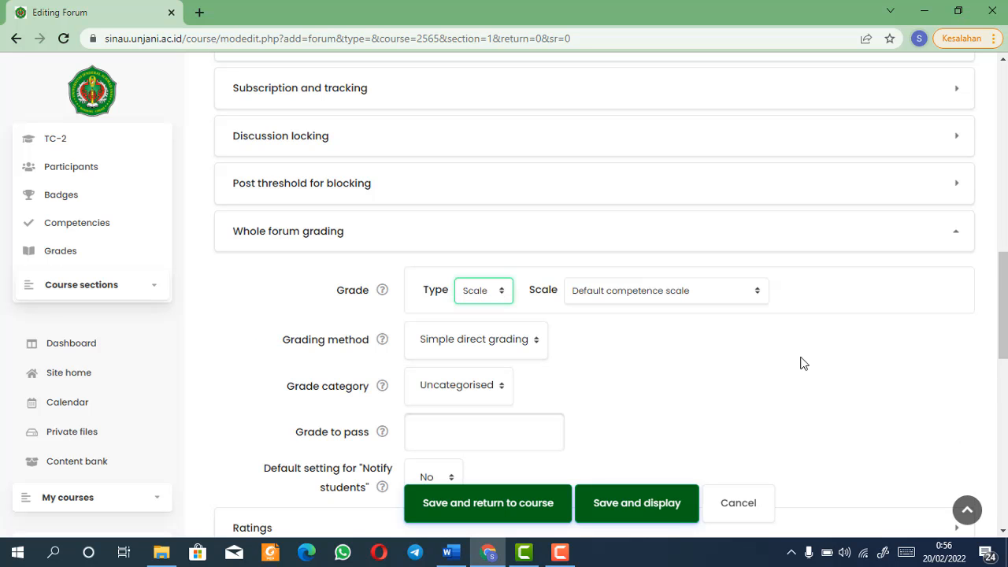
scroll(798, 241, down, 2)
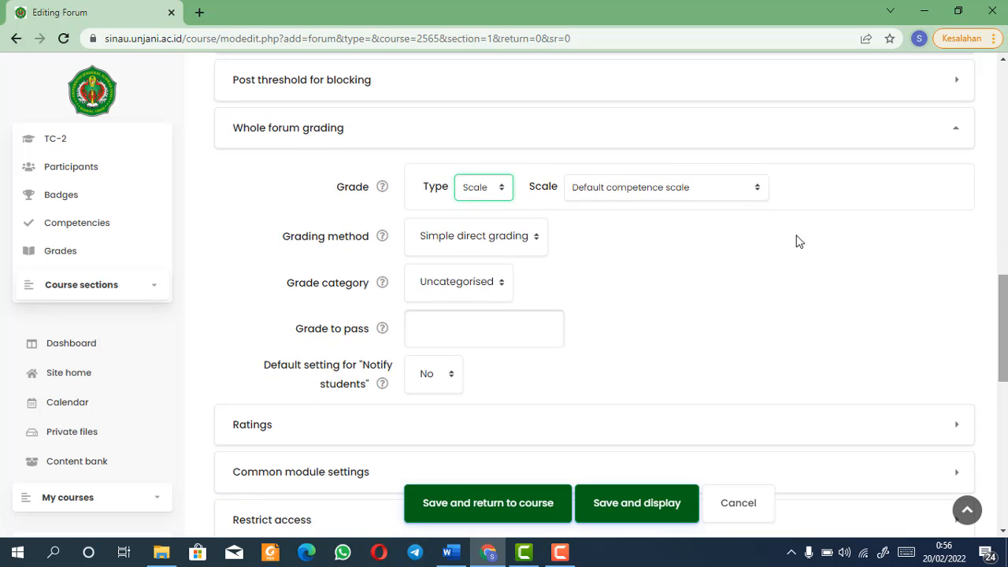
click(493, 188)
click(482, 236)
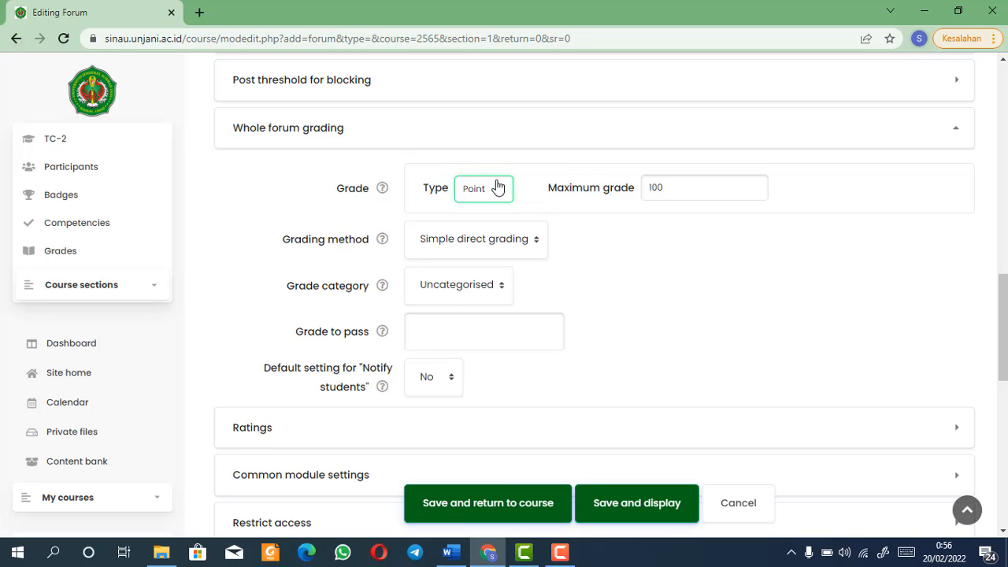
click(898, 148)
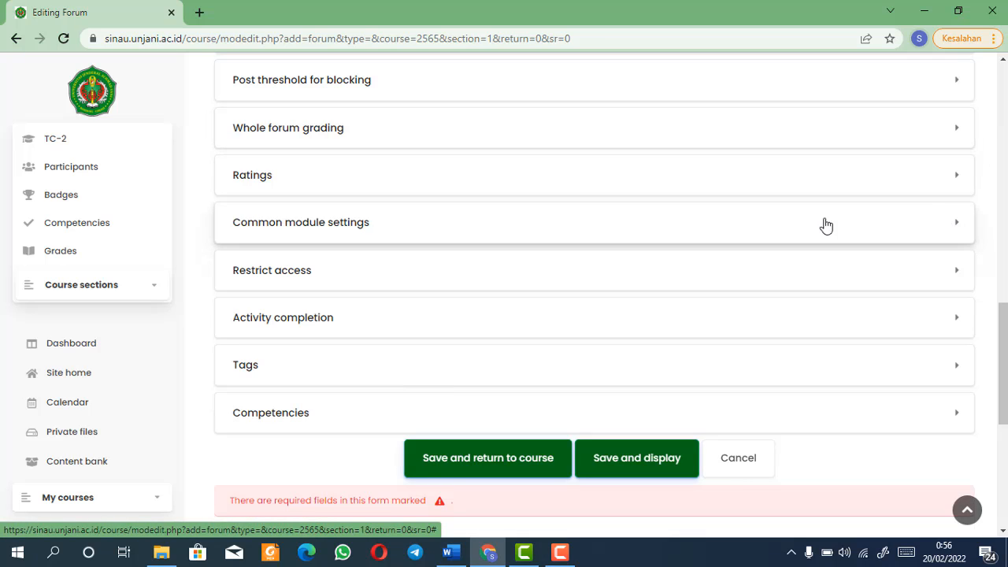
Set the aggregate type to Average of ratings in the forum's ratings settings.
click(645, 189)
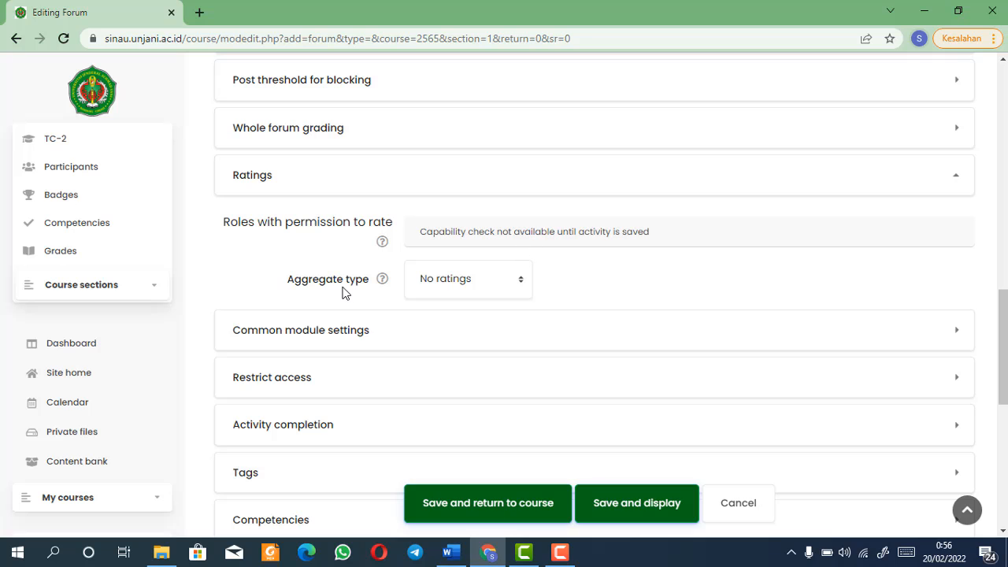
click(472, 287)
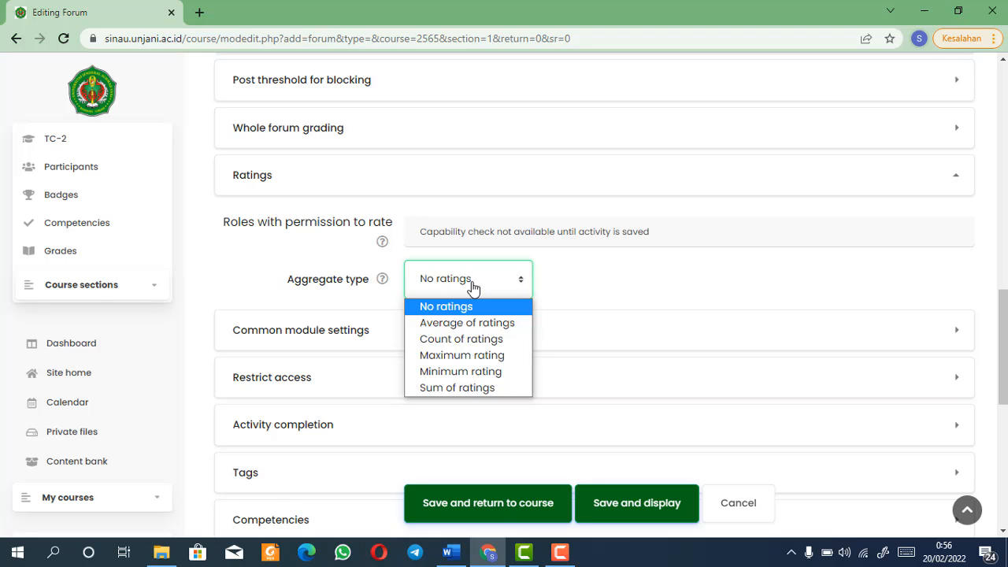
click(474, 328)
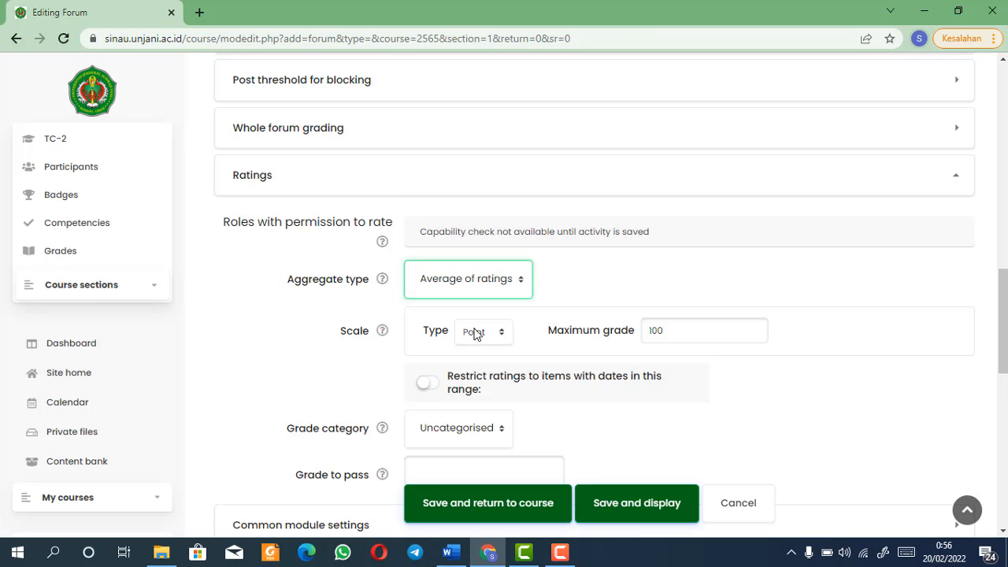
click(932, 188)
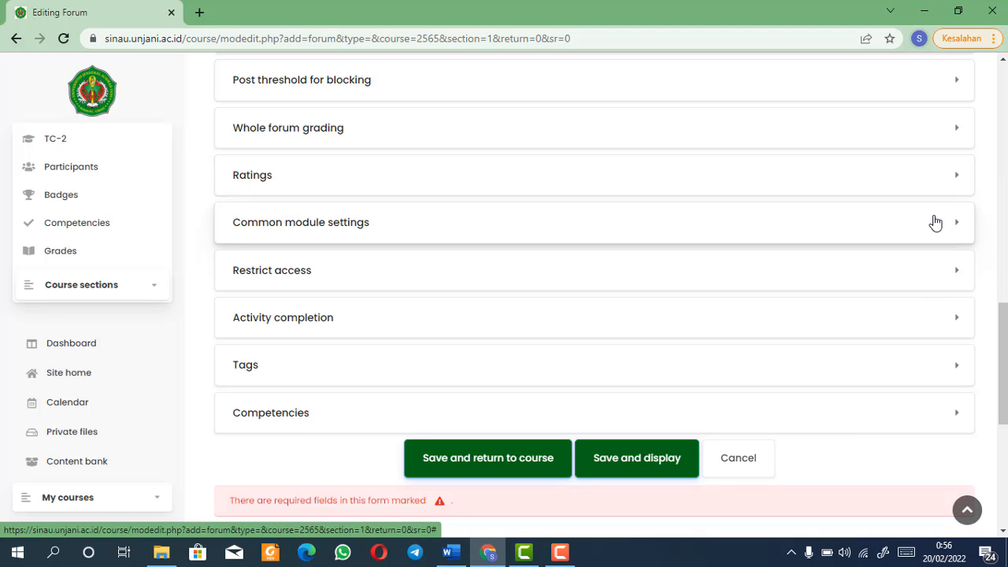
Look at the Availability choices in the common module settings.
click(936, 222)
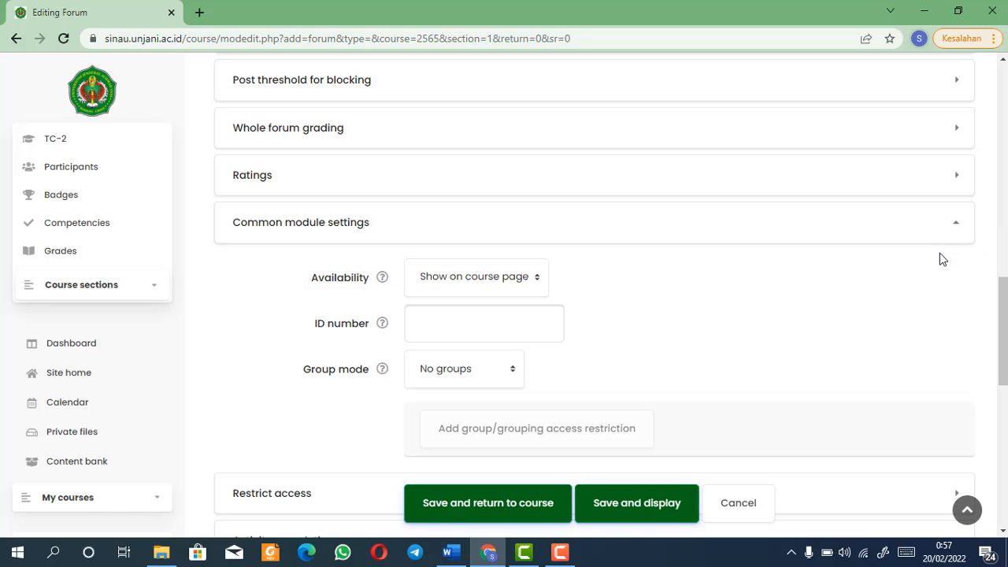
click(516, 288)
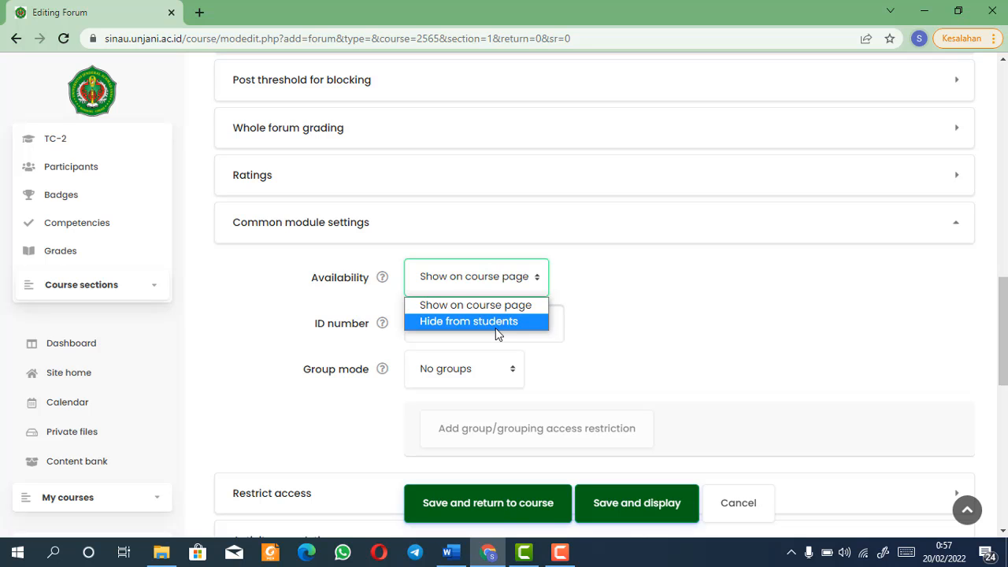
click(729, 222)
click(731, 224)
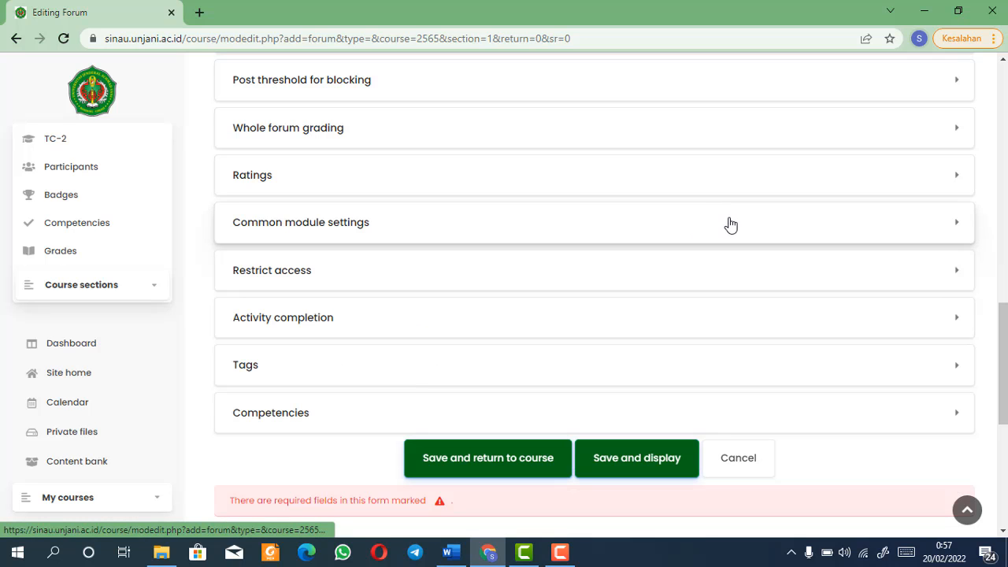
Look at the restriction types that can be added in the forum's access restriction settings.
click(927, 275)
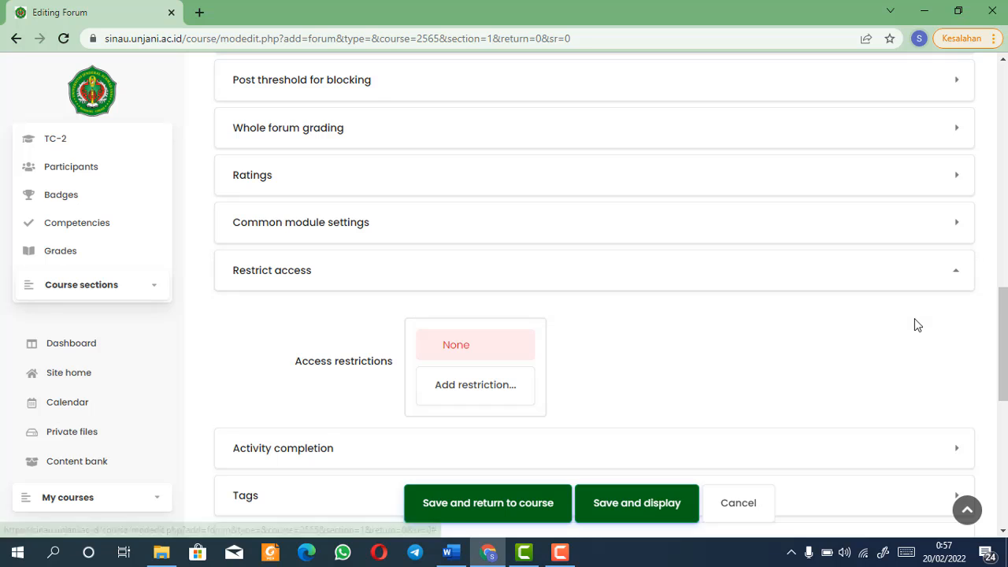
scroll(1004, 347, down, 1)
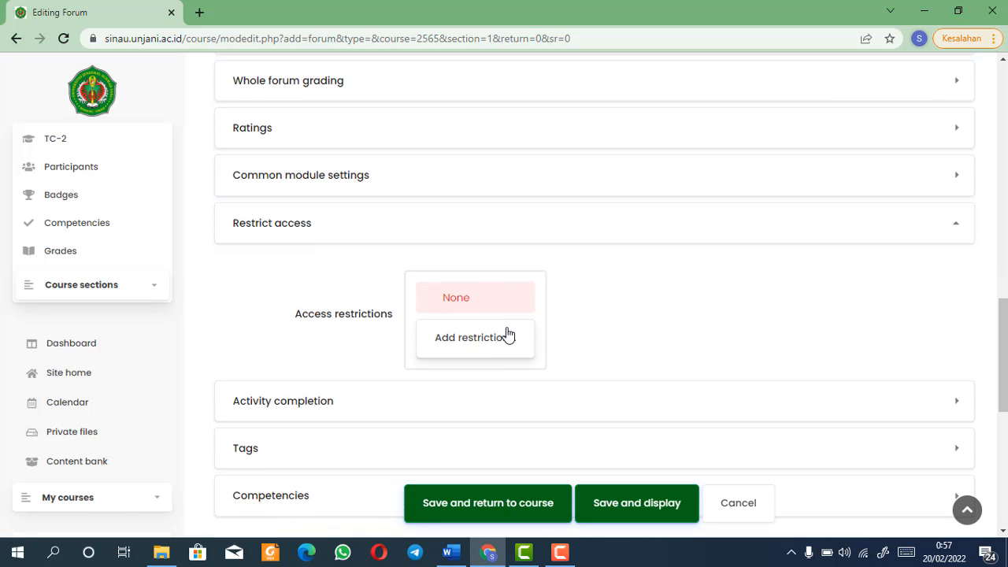
click(476, 338)
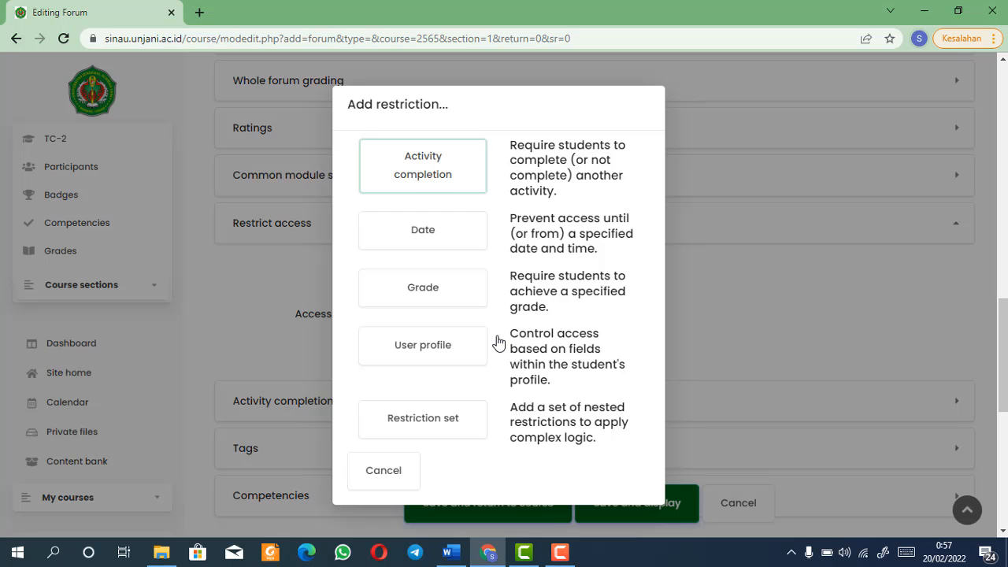
click(384, 472)
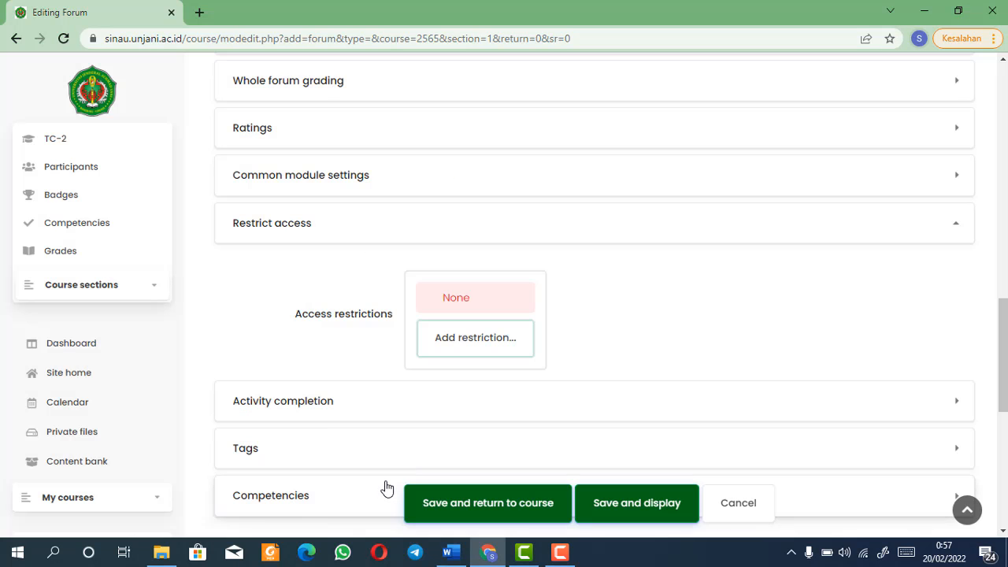
click(911, 243)
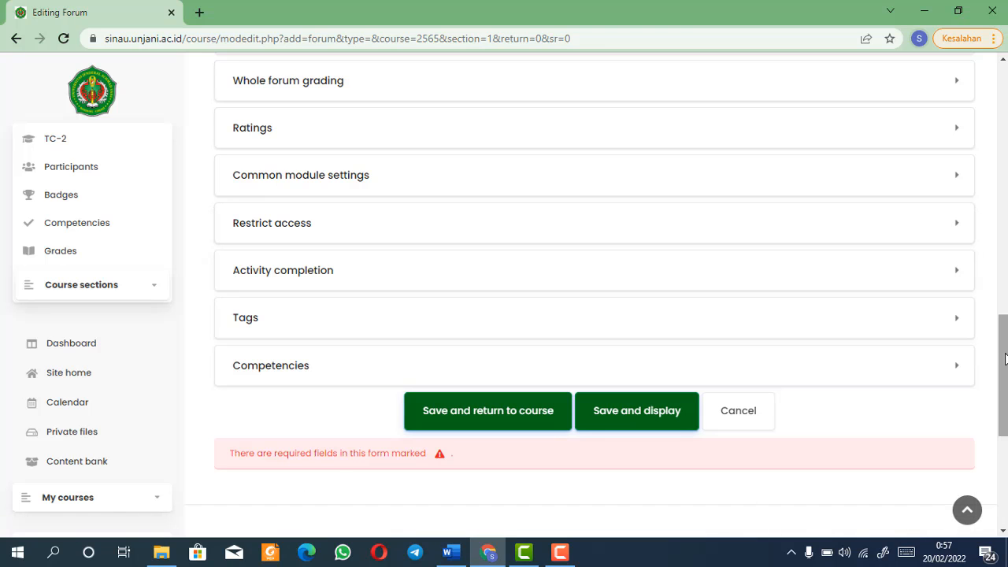
Keep completion tracking on Students can manually mark the activity as completed and enable the expected completion date.
scroll(893, 329, down, 1)
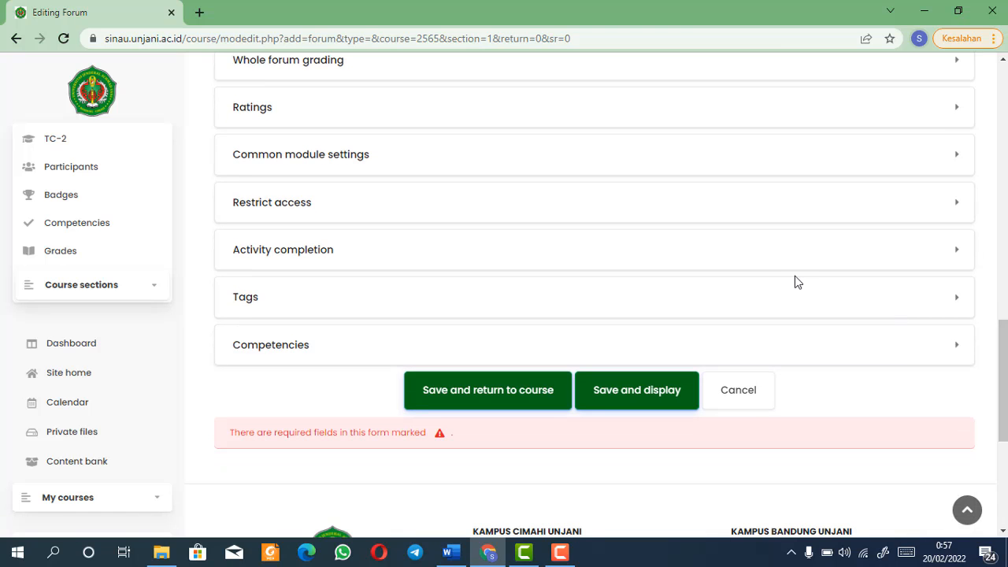
click(533, 249)
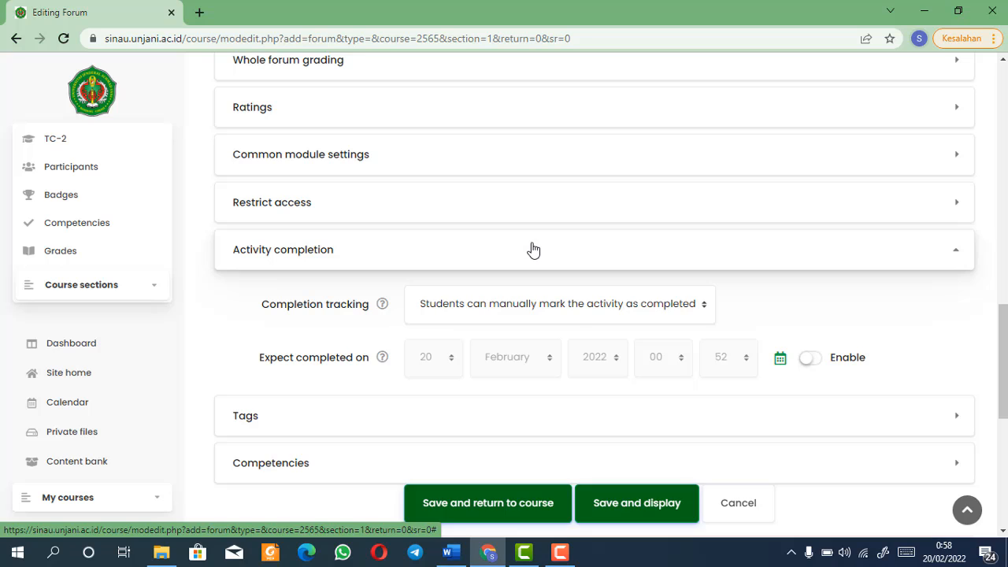
click(579, 317)
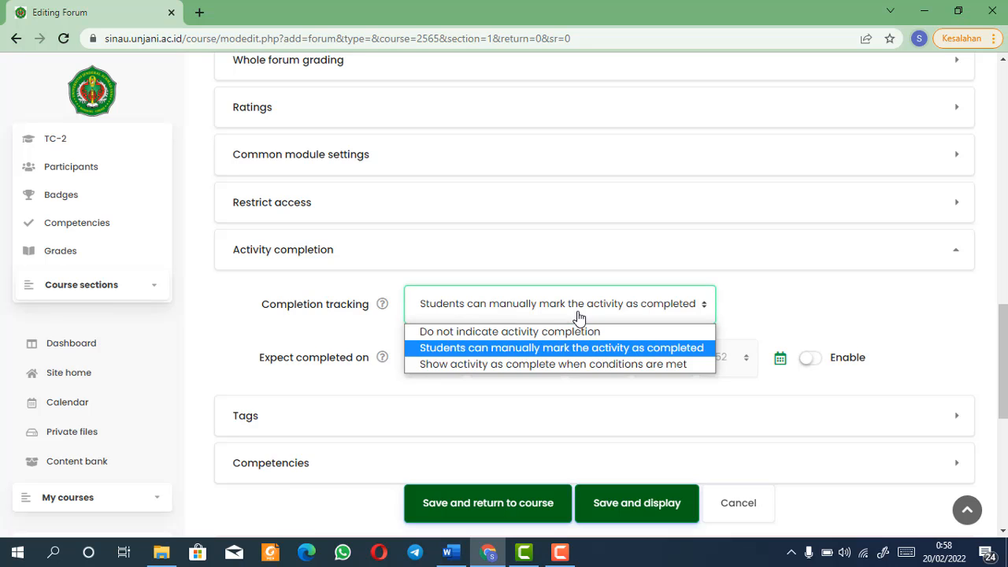
click(540, 353)
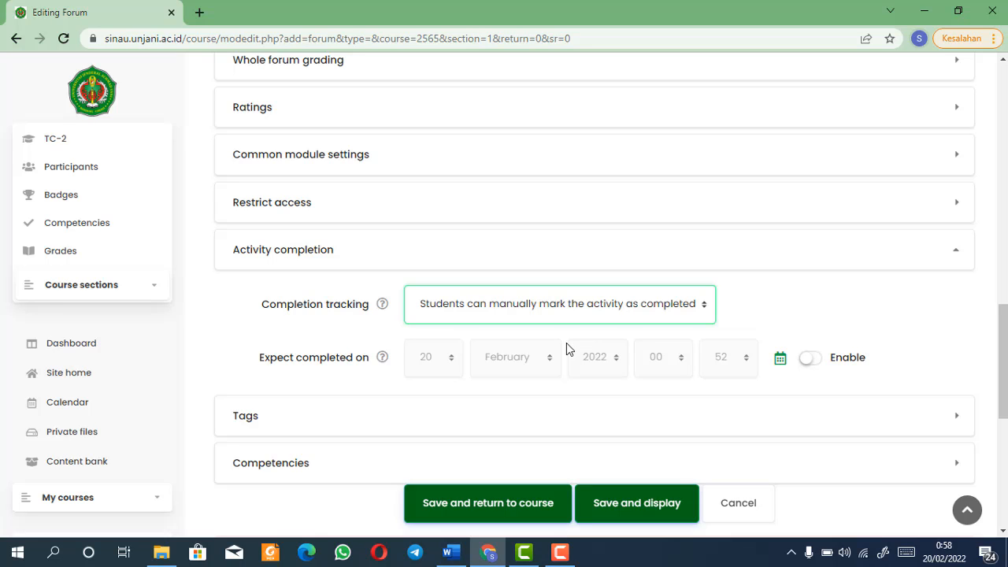
click(815, 361)
scroll(957, 163, down, 1)
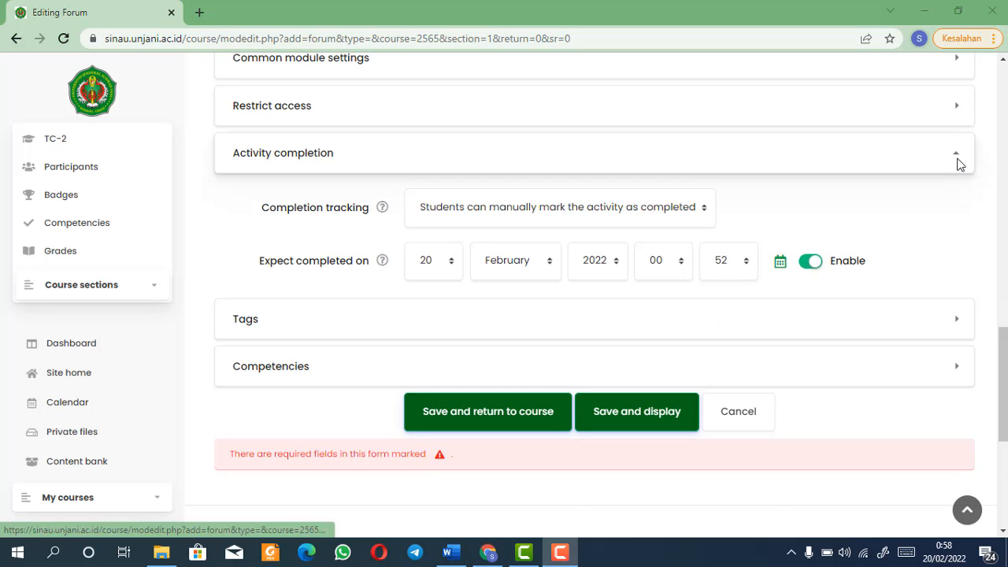
click(956, 162)
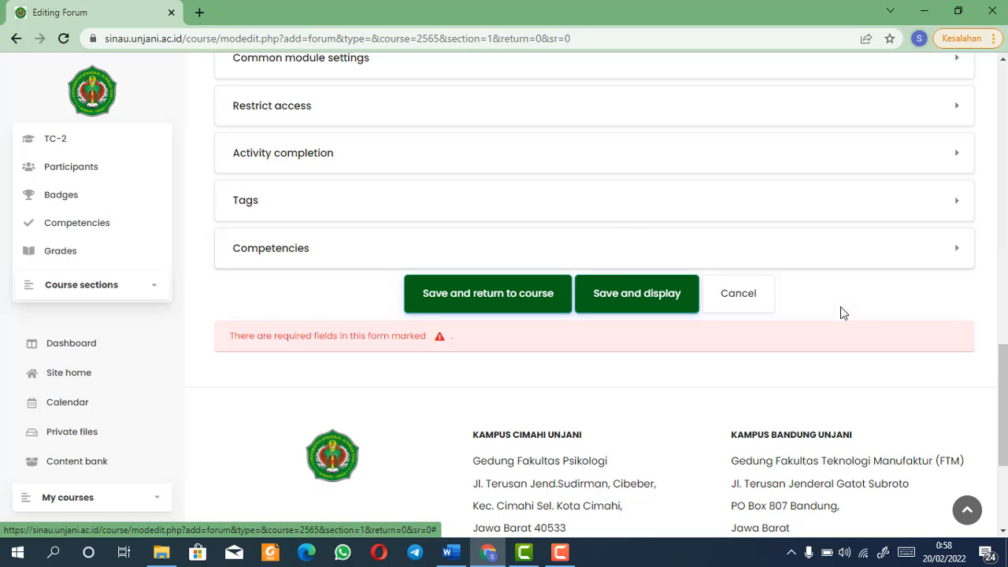
Look at the tag suggestions in the forum's tag settings.
click(563, 222)
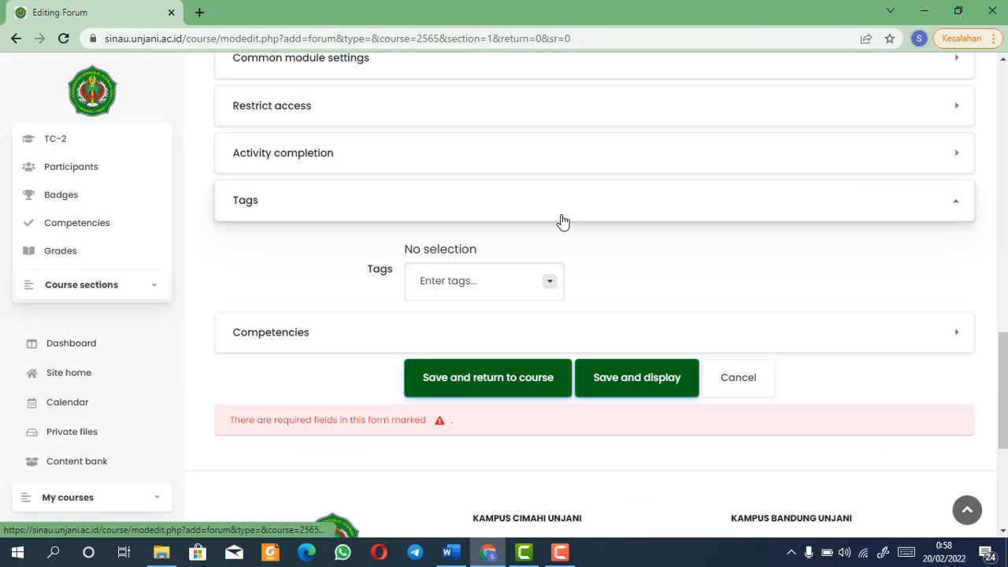
click(550, 281)
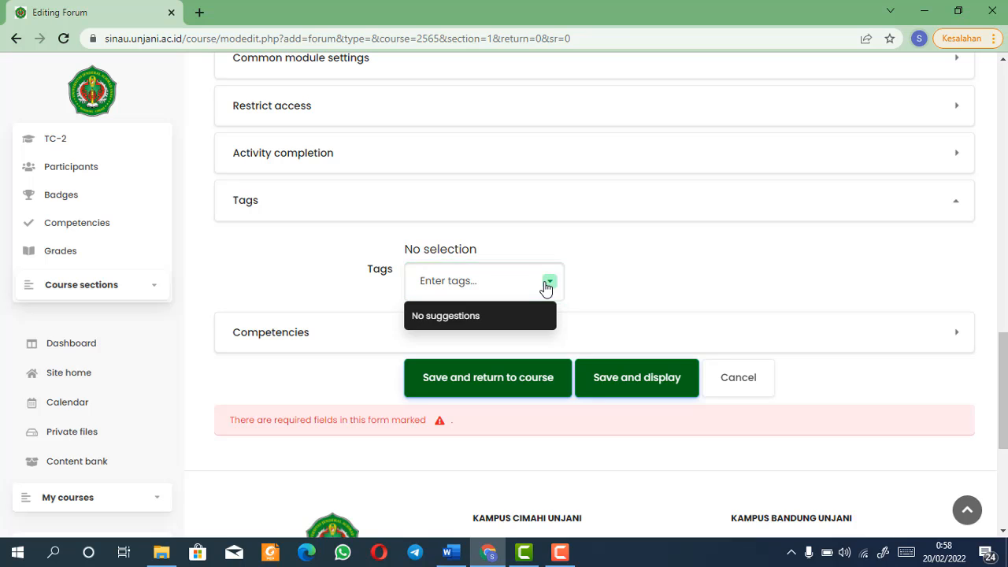
click(624, 293)
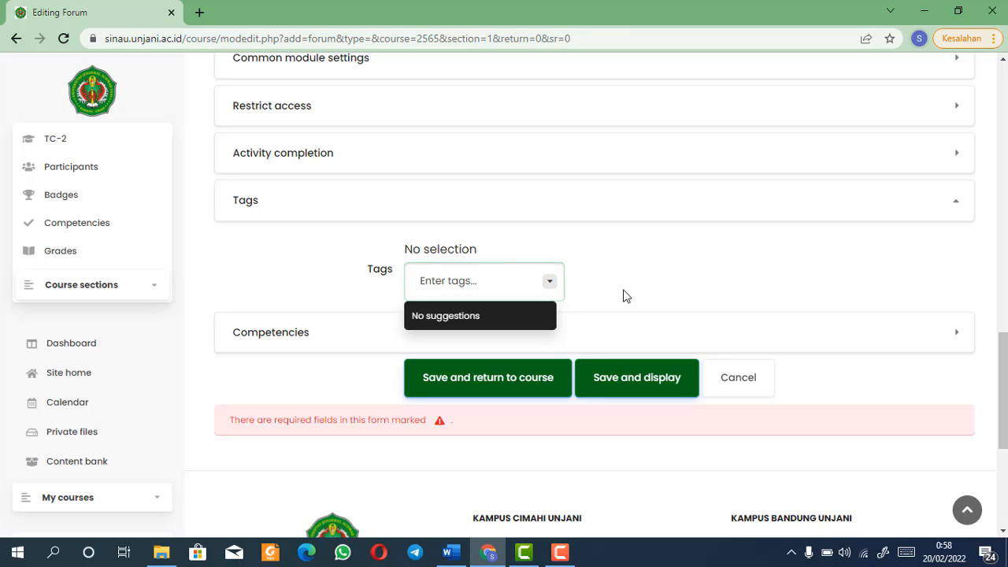
click(759, 215)
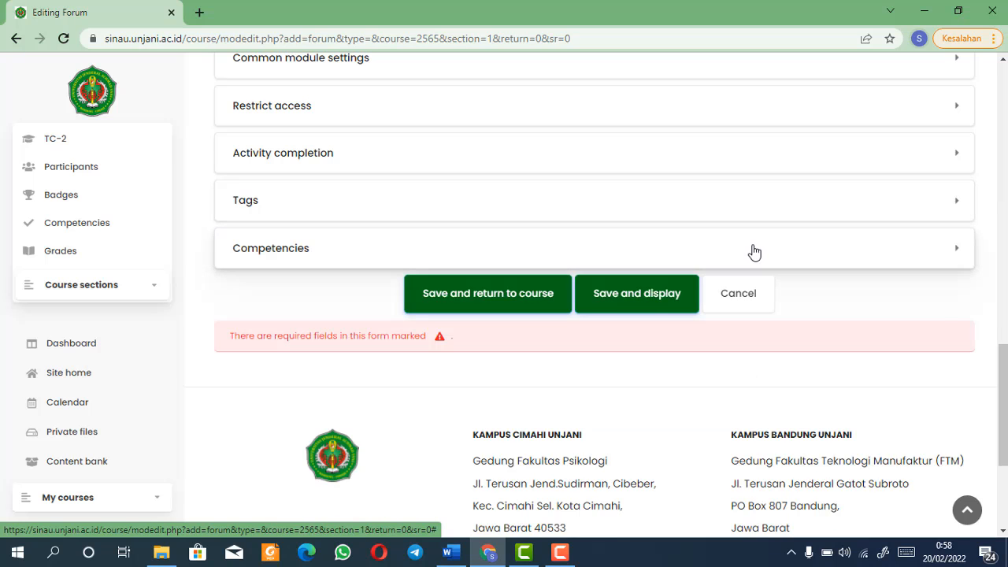
Check the course competency suggestions and set the action upon activity completion to Attach evidence.
click(754, 251)
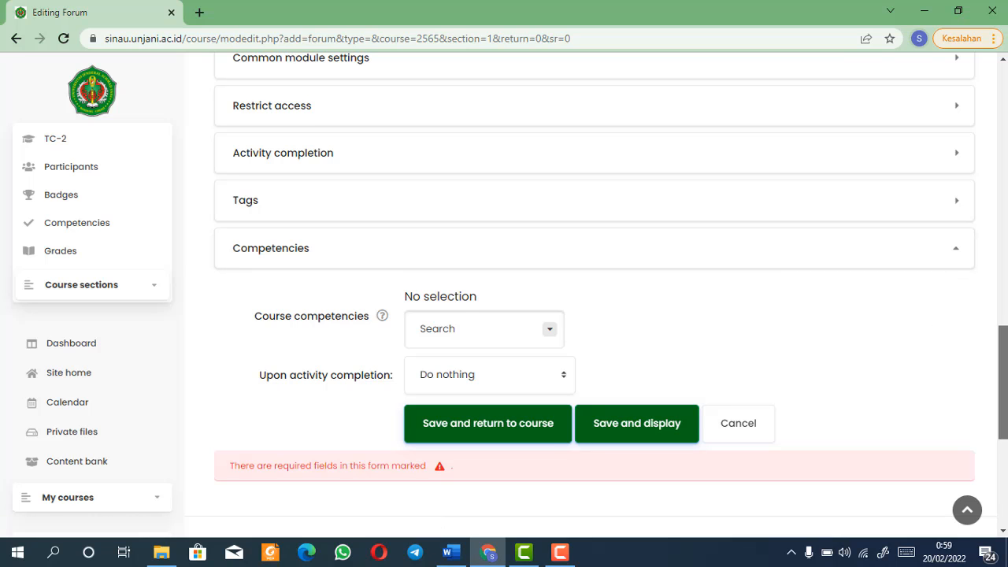
scroll(1003, 382, down, 1)
scroll(1003, 382, down, 1)
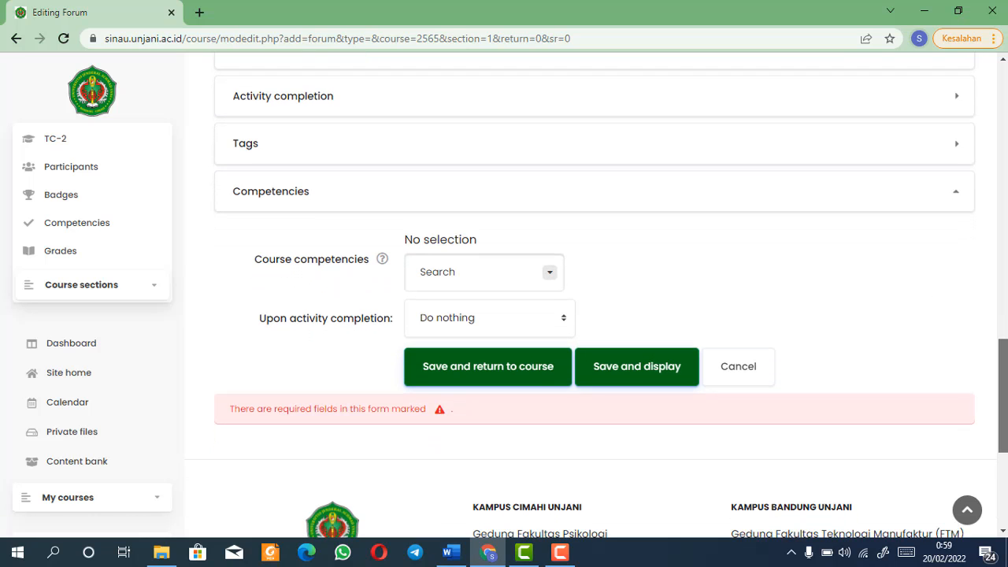
scroll(597, 298, down, 1)
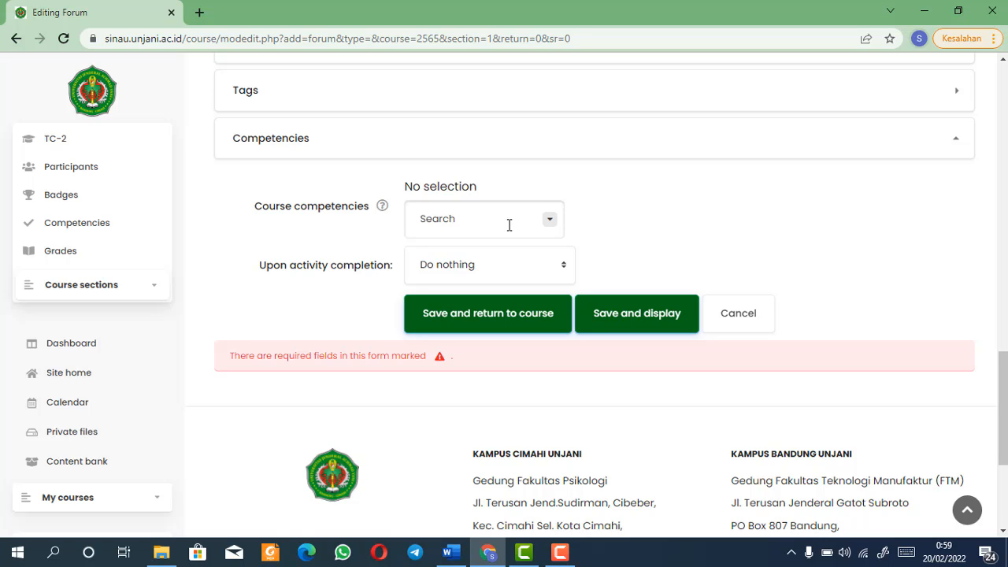
click(548, 224)
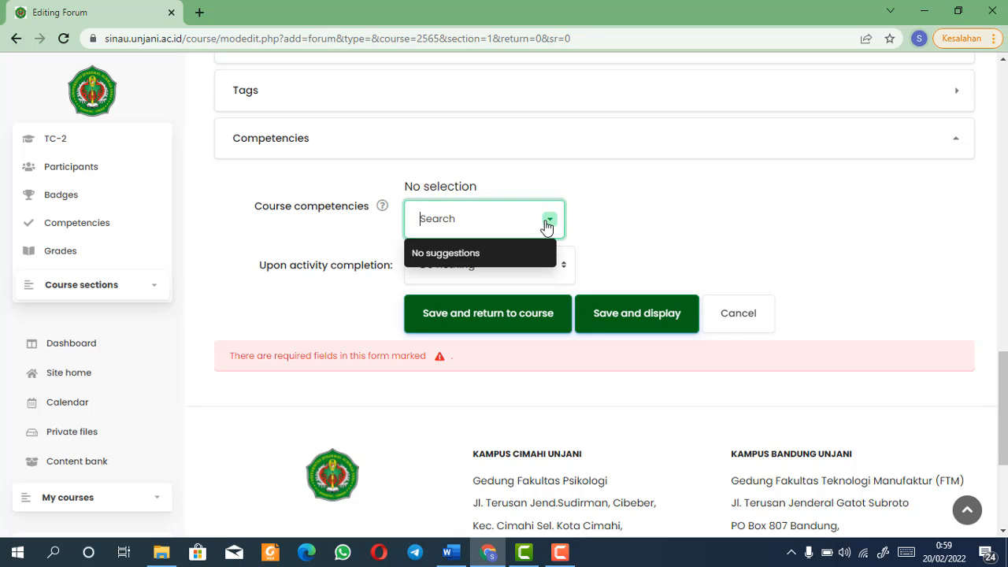
click(563, 274)
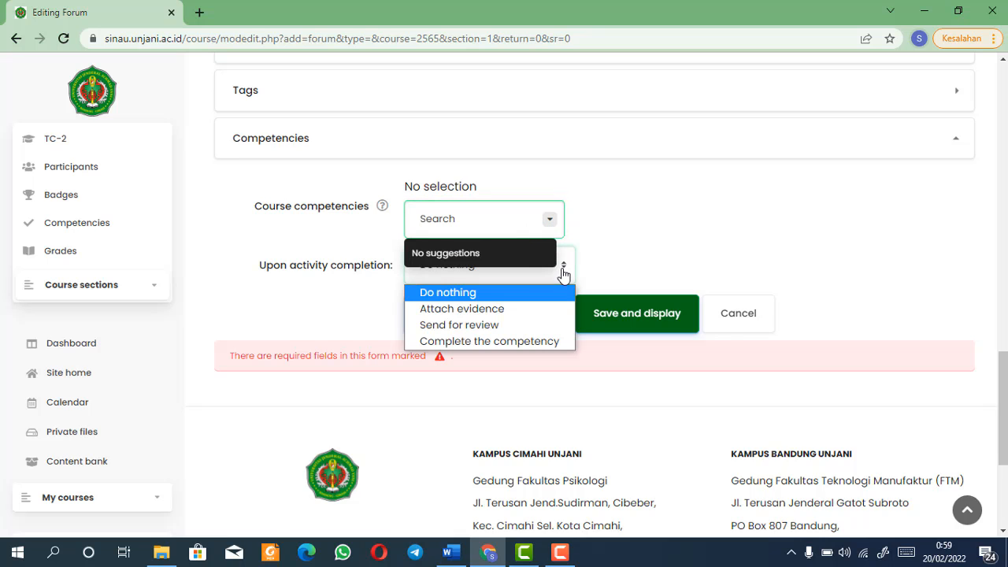
click(526, 309)
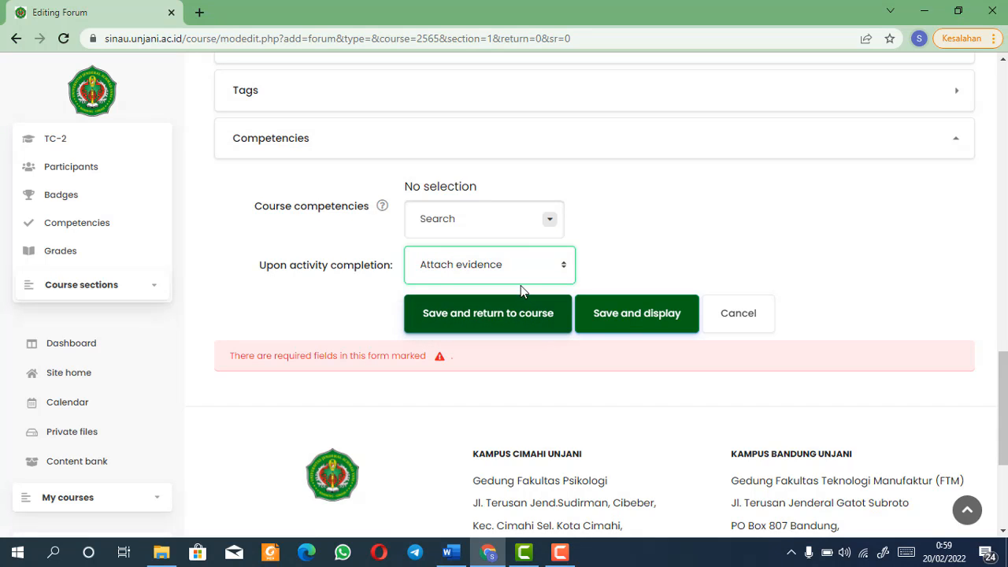
click(943, 152)
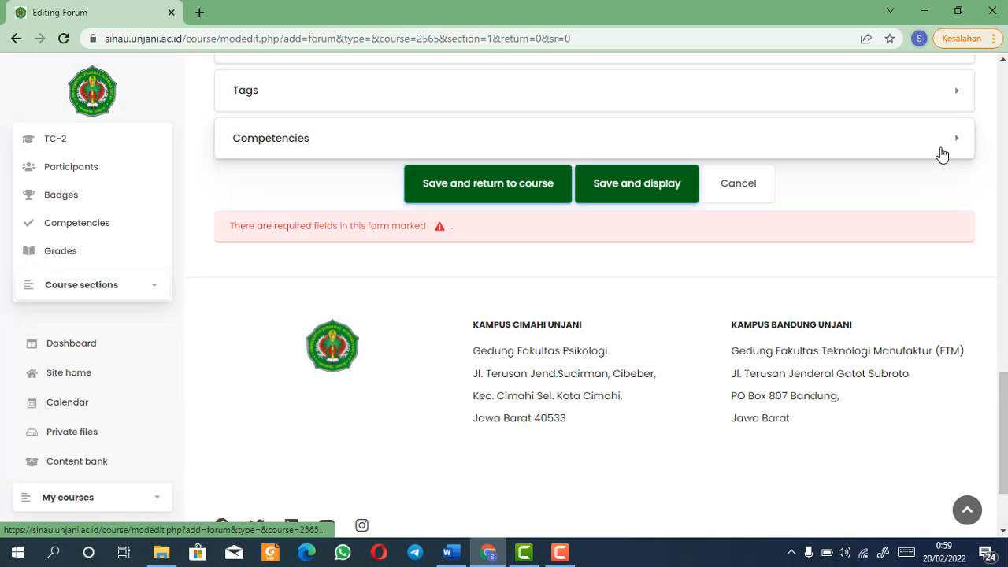
Save the forum, return to the course page and find Forum Kuliah in Topic 1.
click(527, 196)
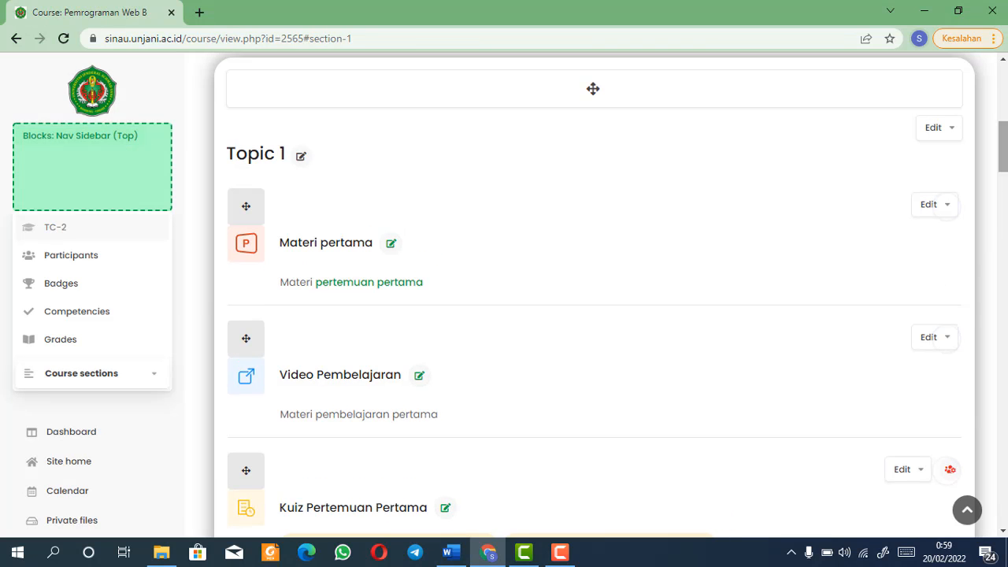
scroll(592, 87, down, 8)
scroll(493, 169, down, 3)
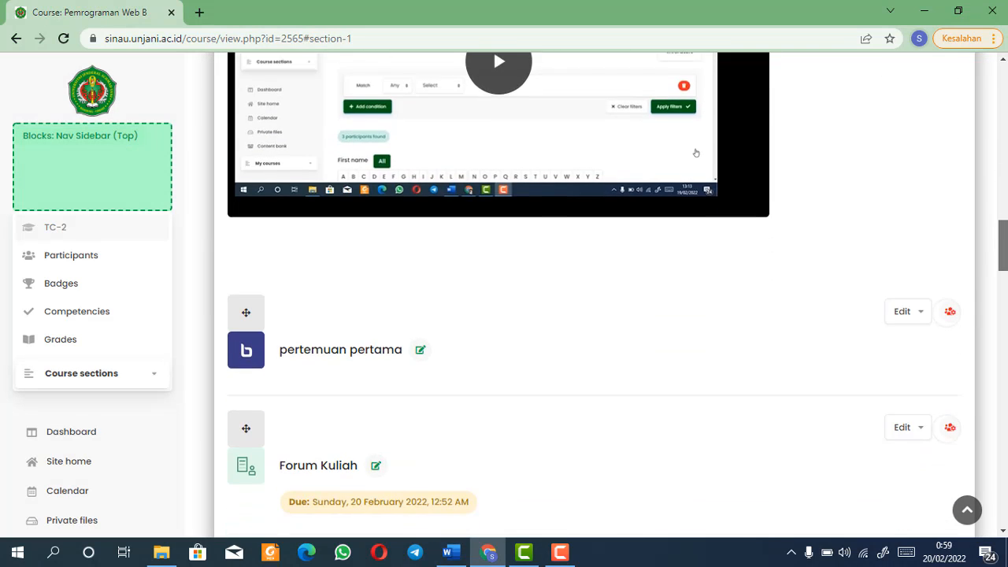